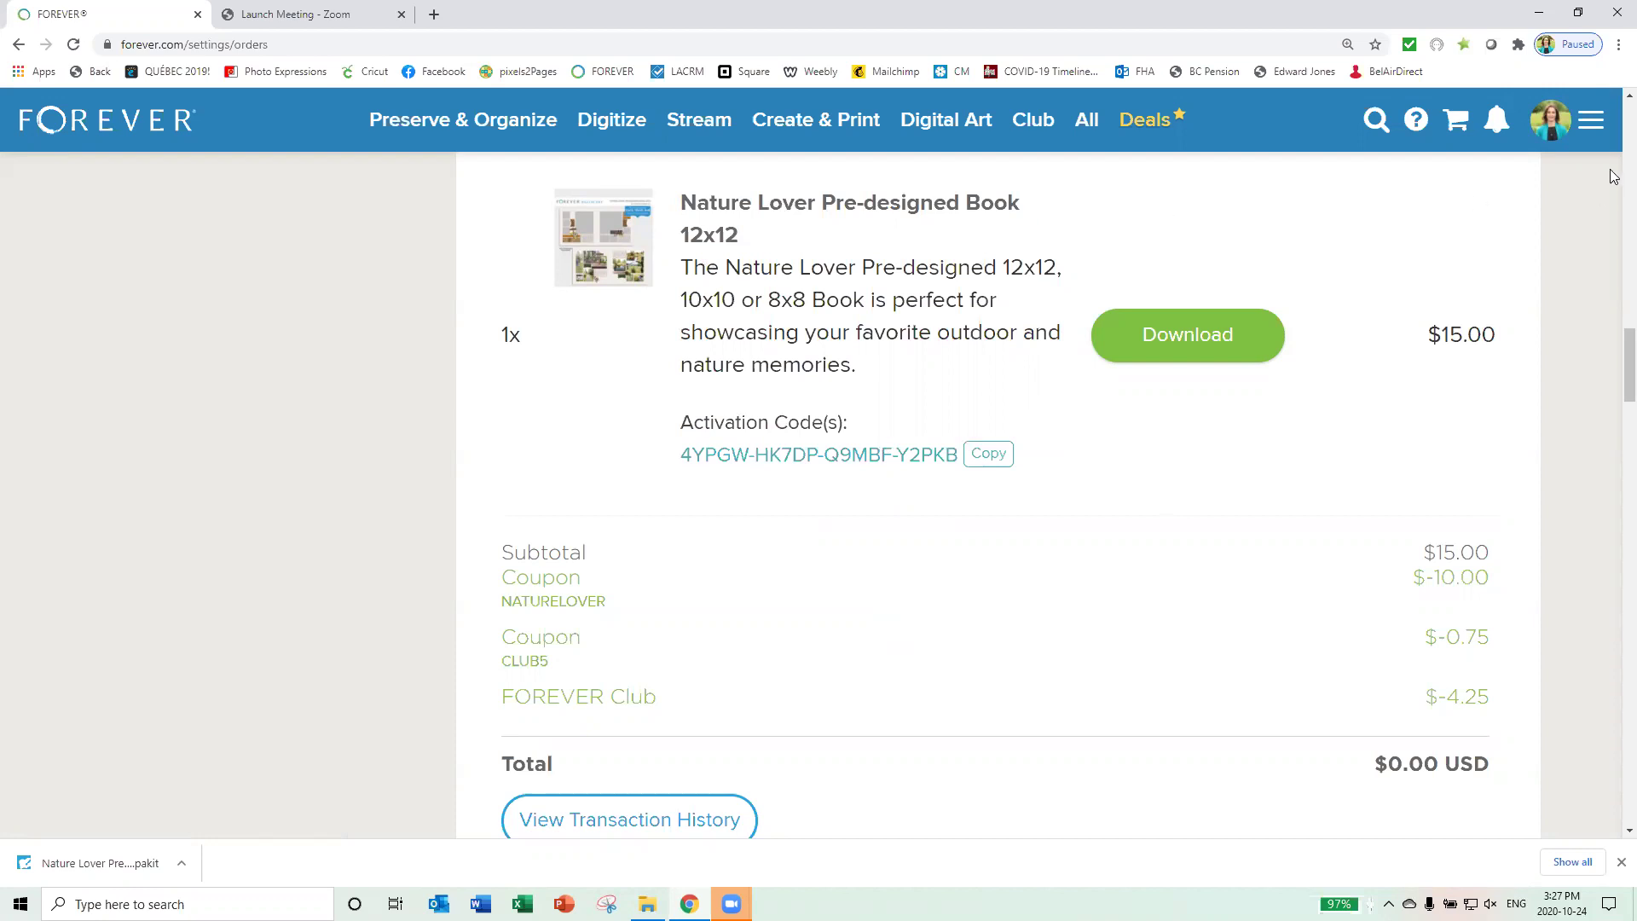
# Open and close the account menu, then download the Nature Lover Pre-designed Book 12x12 kit.
pyautogui.click(1592, 120)
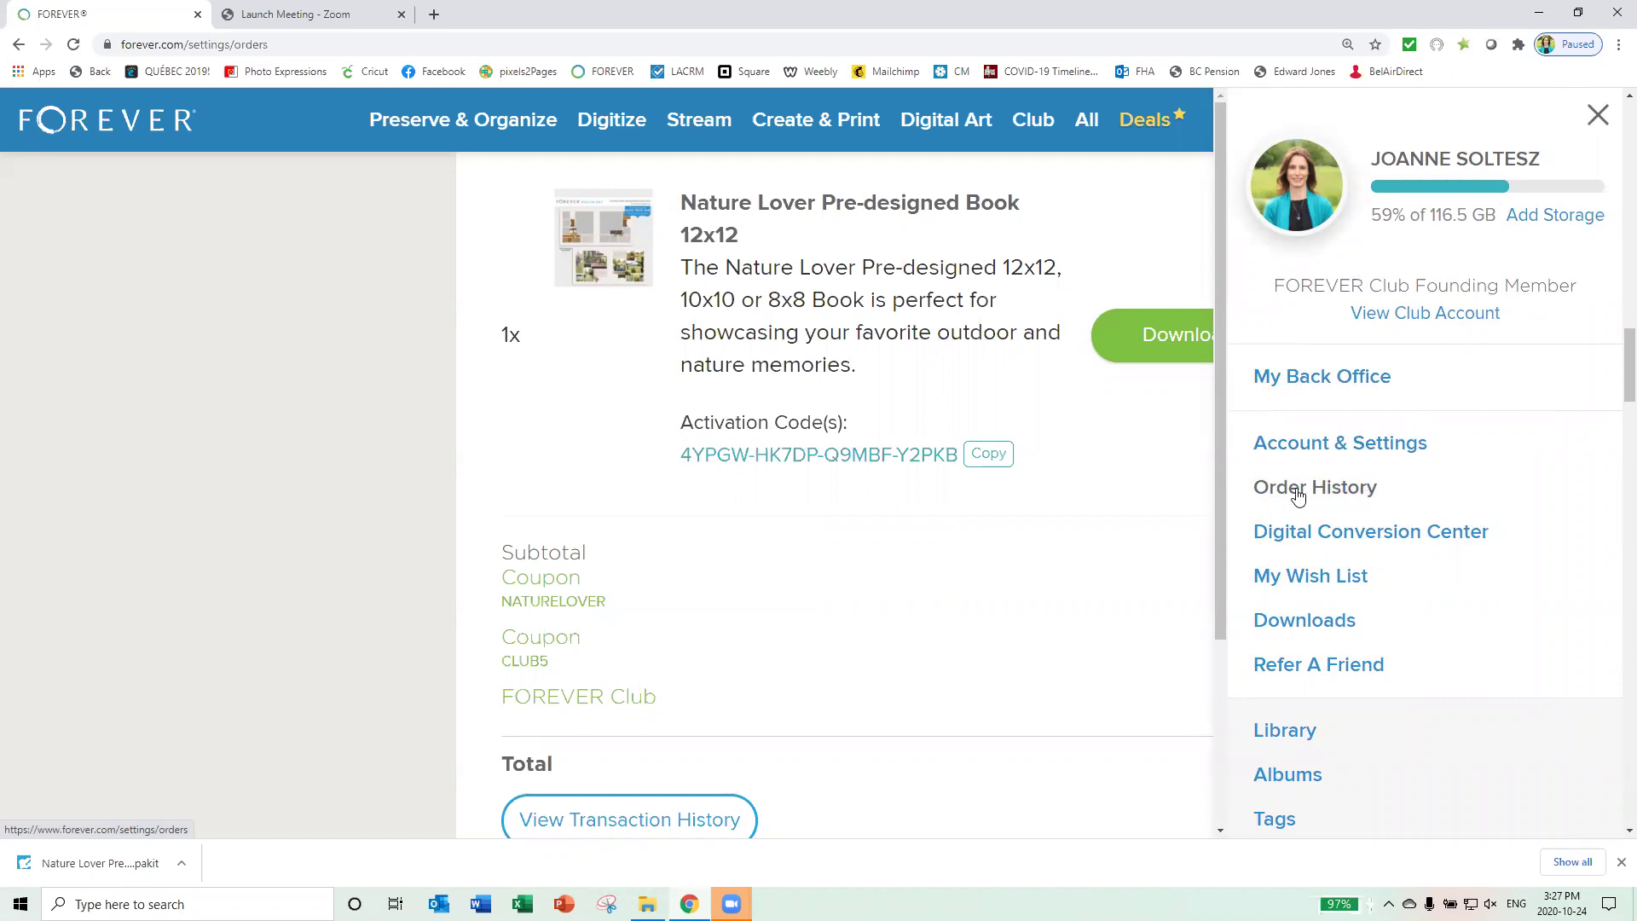
pyautogui.click(958, 522)
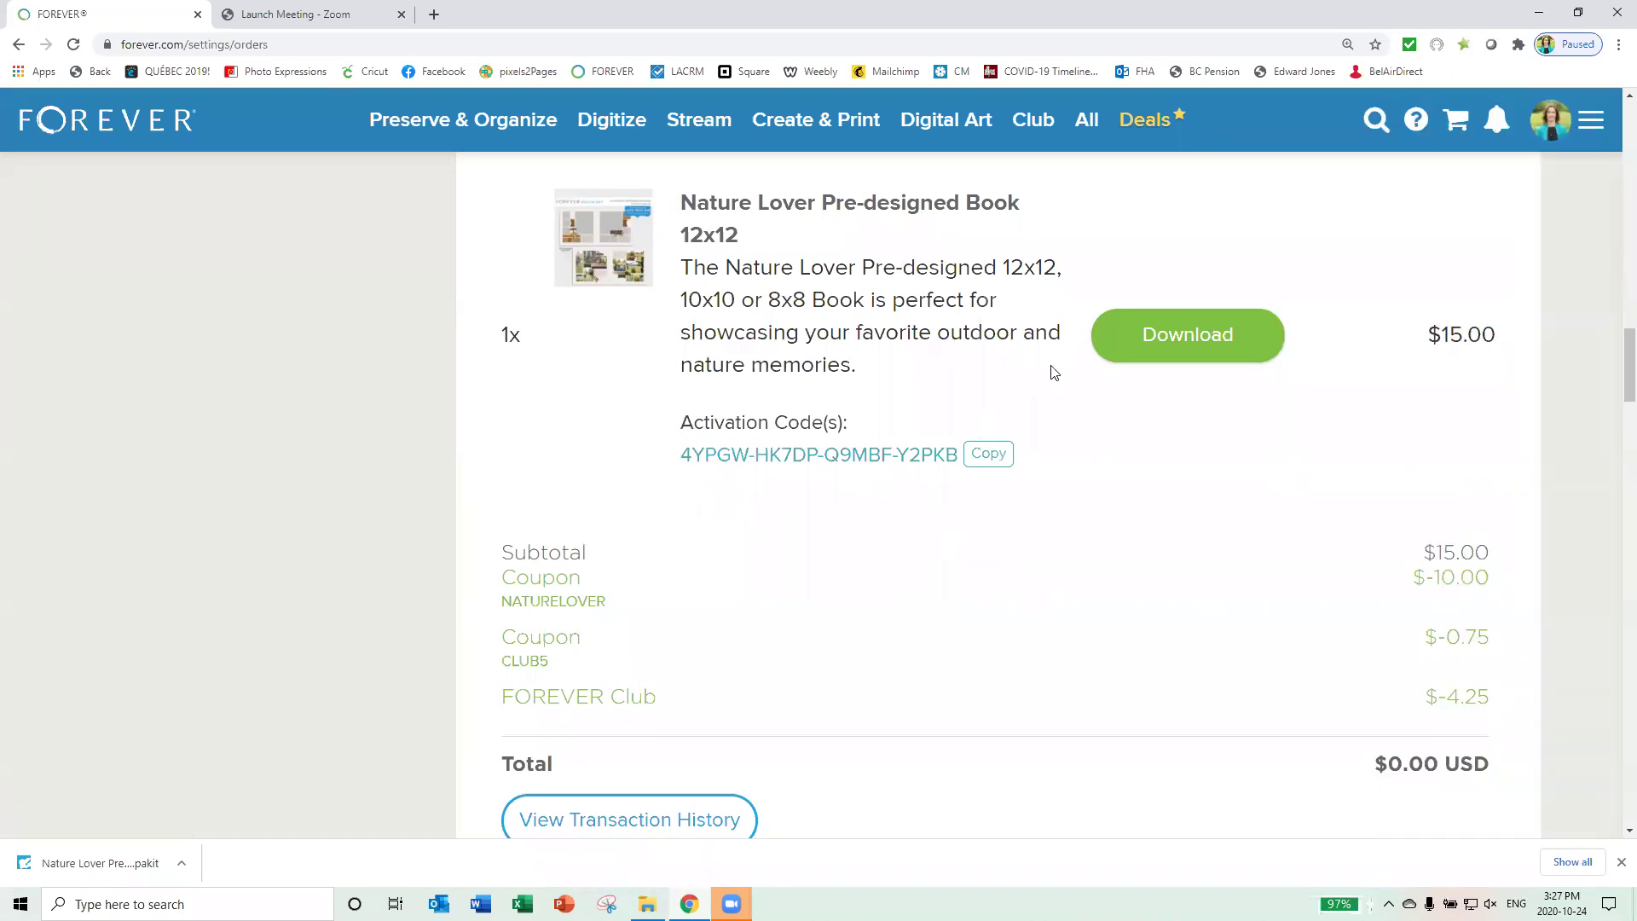
pyautogui.click(1181, 345)
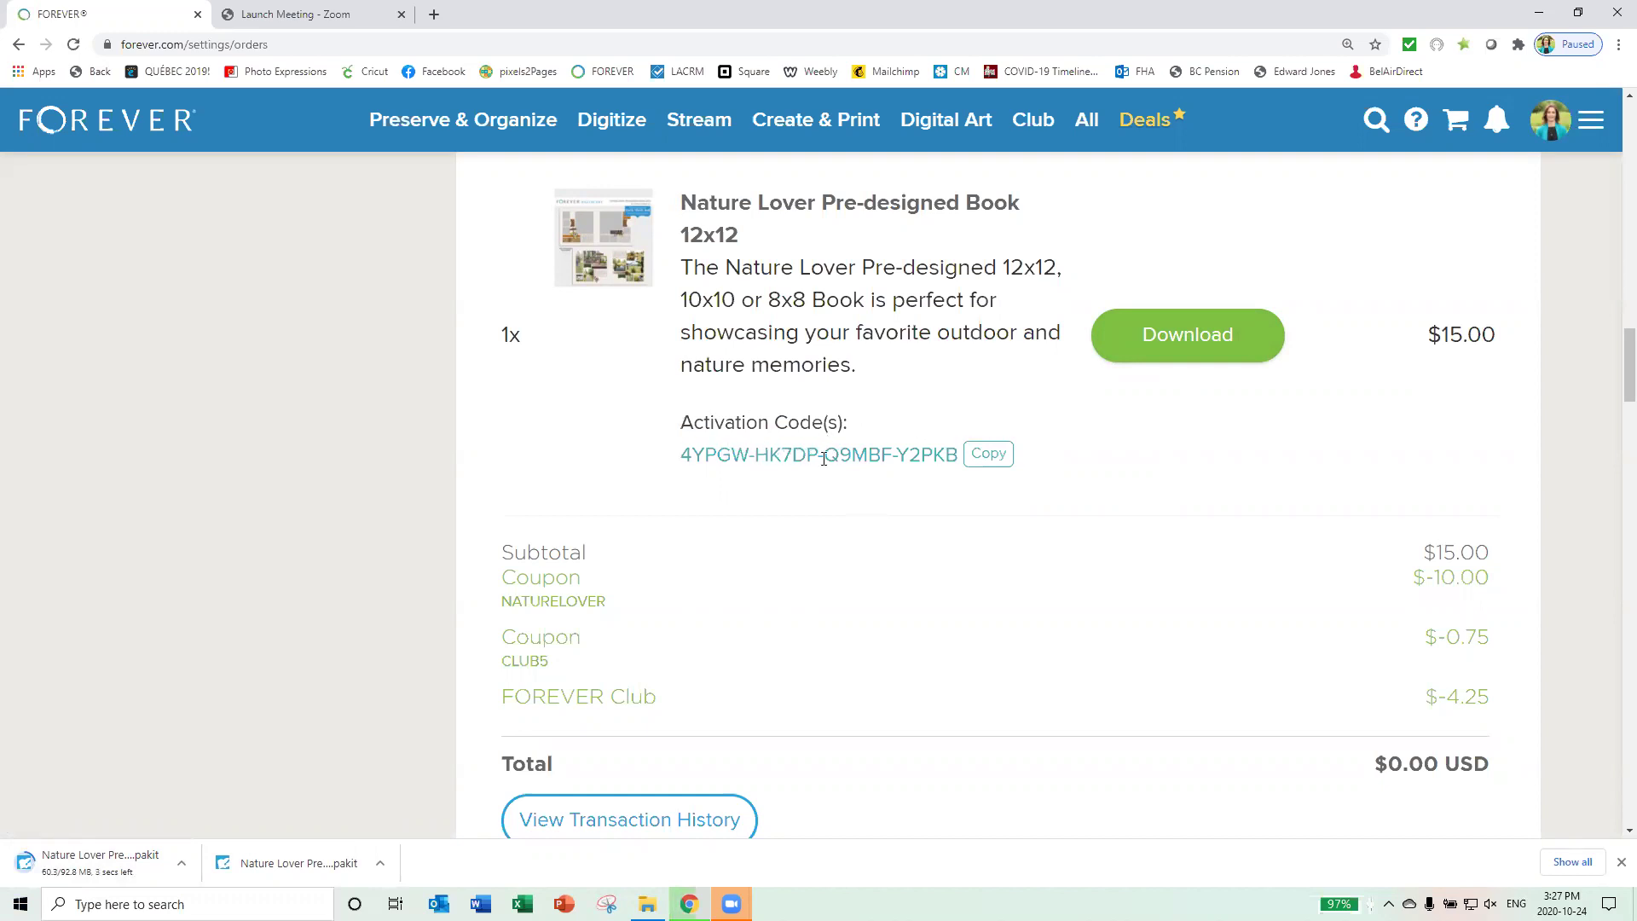
# Copy the Nature Lover kit's activation code, then minimize Chrome to the desktop.
pyautogui.click(982, 458)
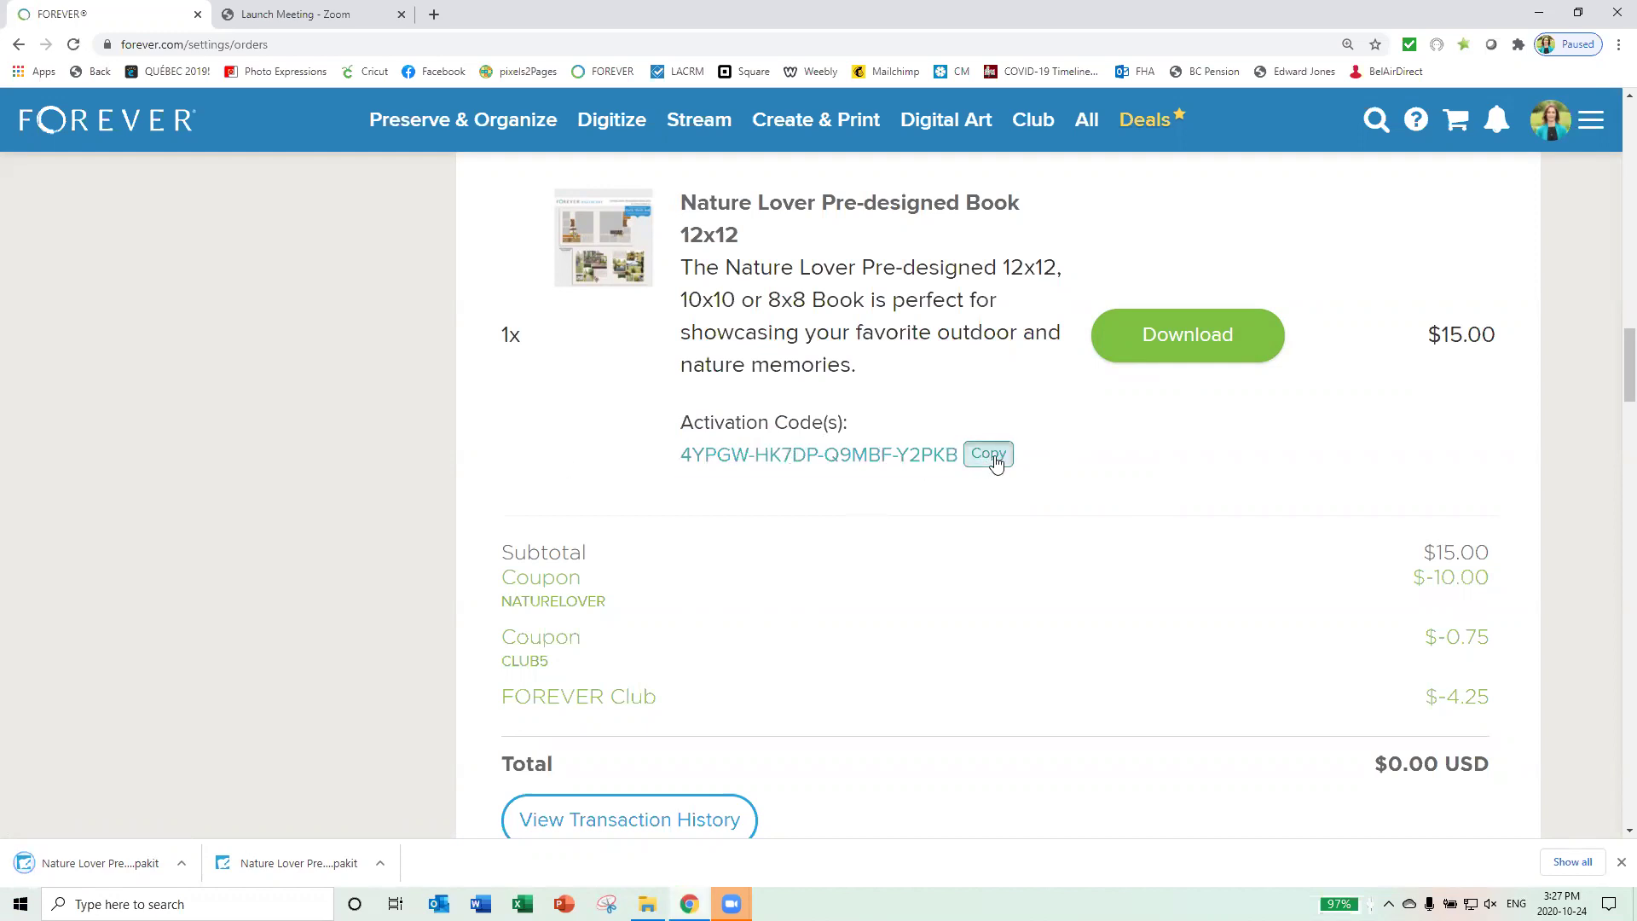
pyautogui.click(991, 461)
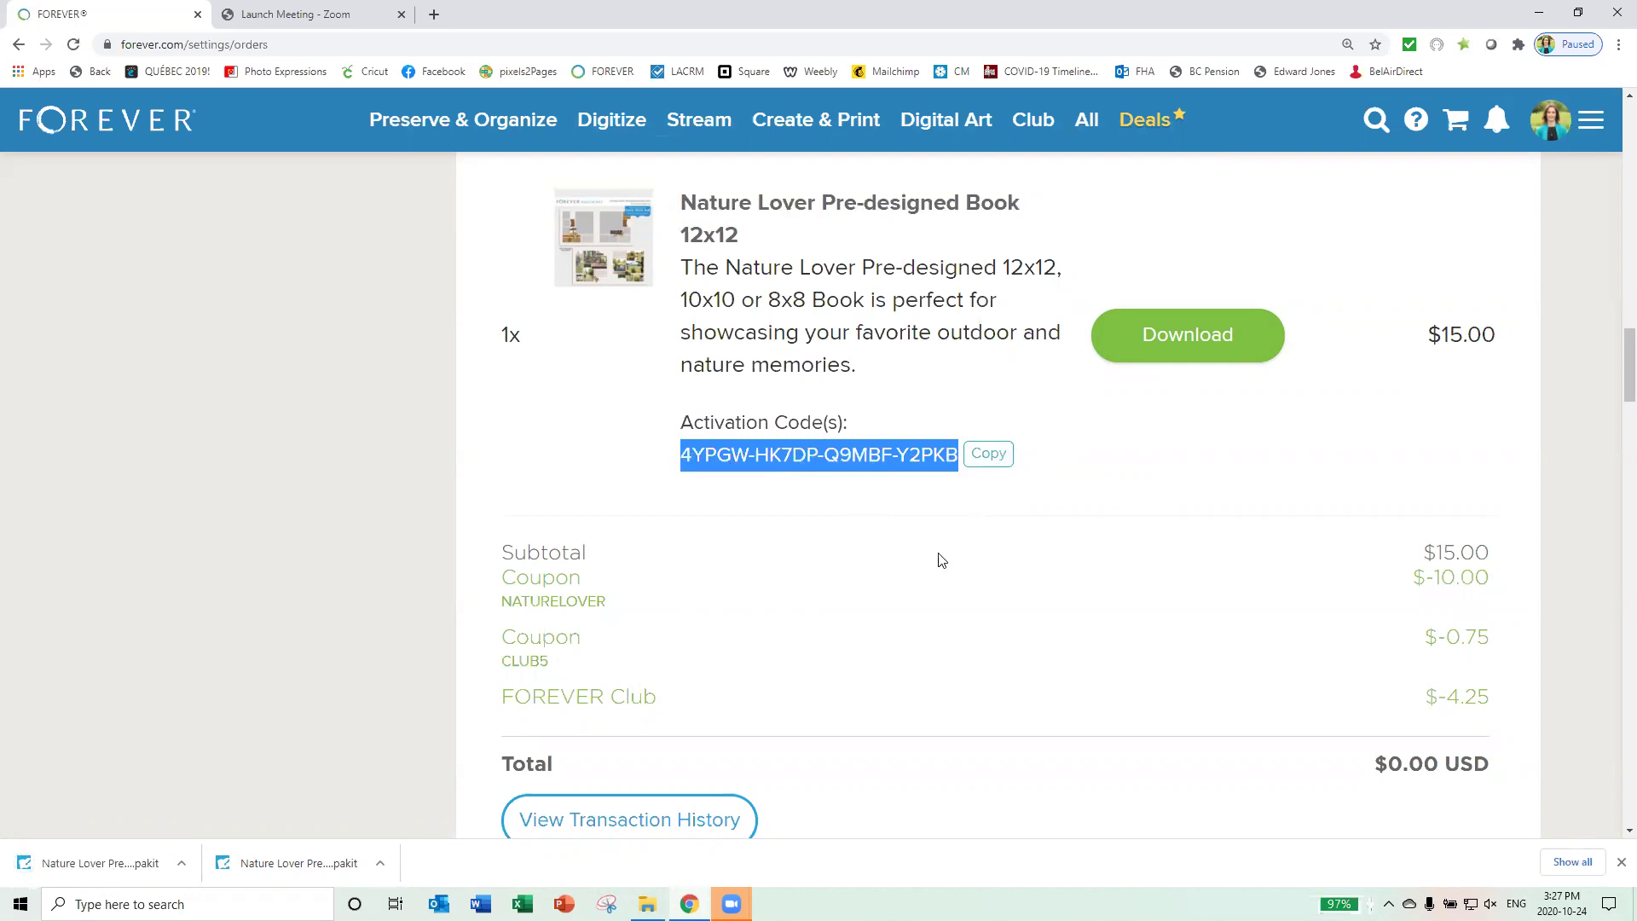
pyautogui.click(1542, 16)
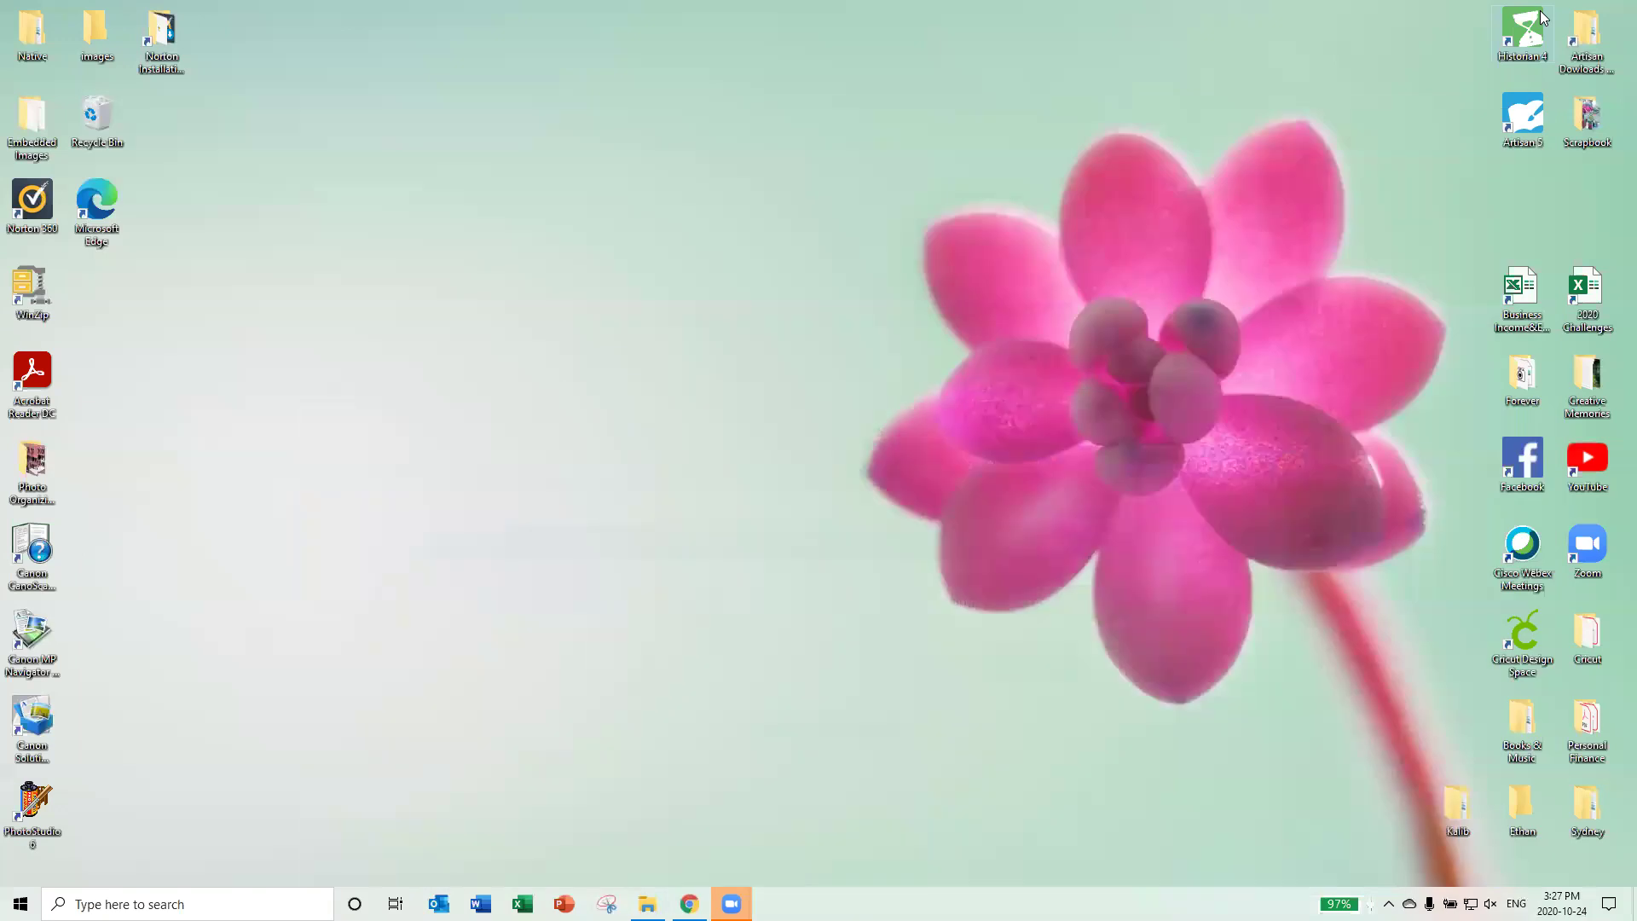
# Start Artisan 5 maximized, open Manage content, and collapse the Creative Memories Art folder.
pyautogui.doubleClick(1526, 126)
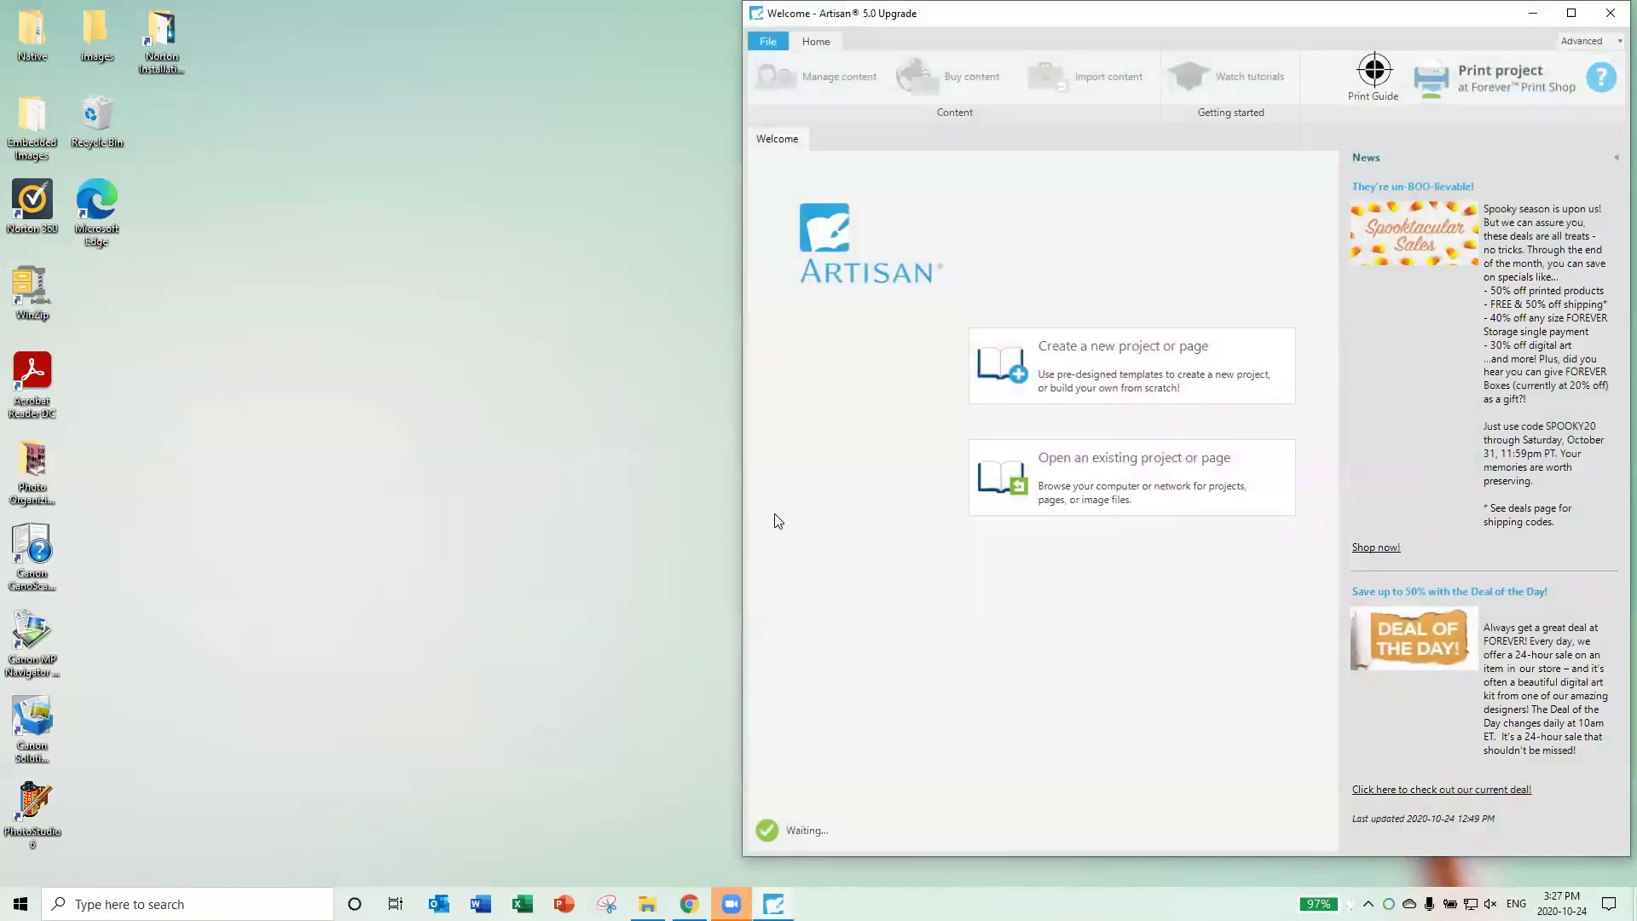
pyautogui.click(1571, 13)
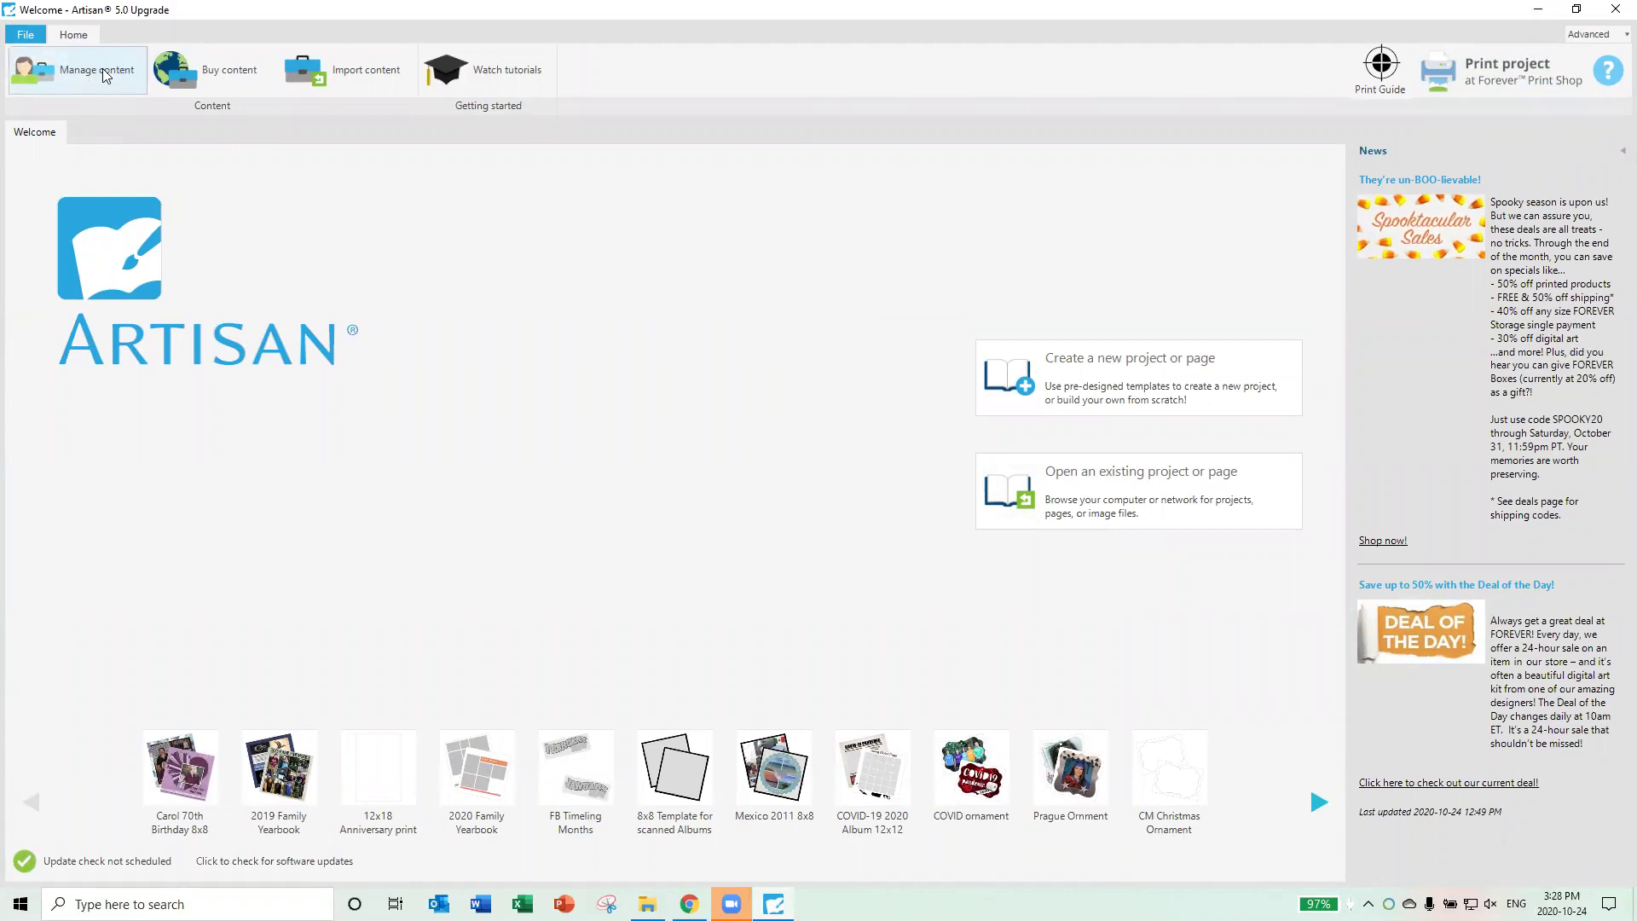
pyautogui.click(103, 67)
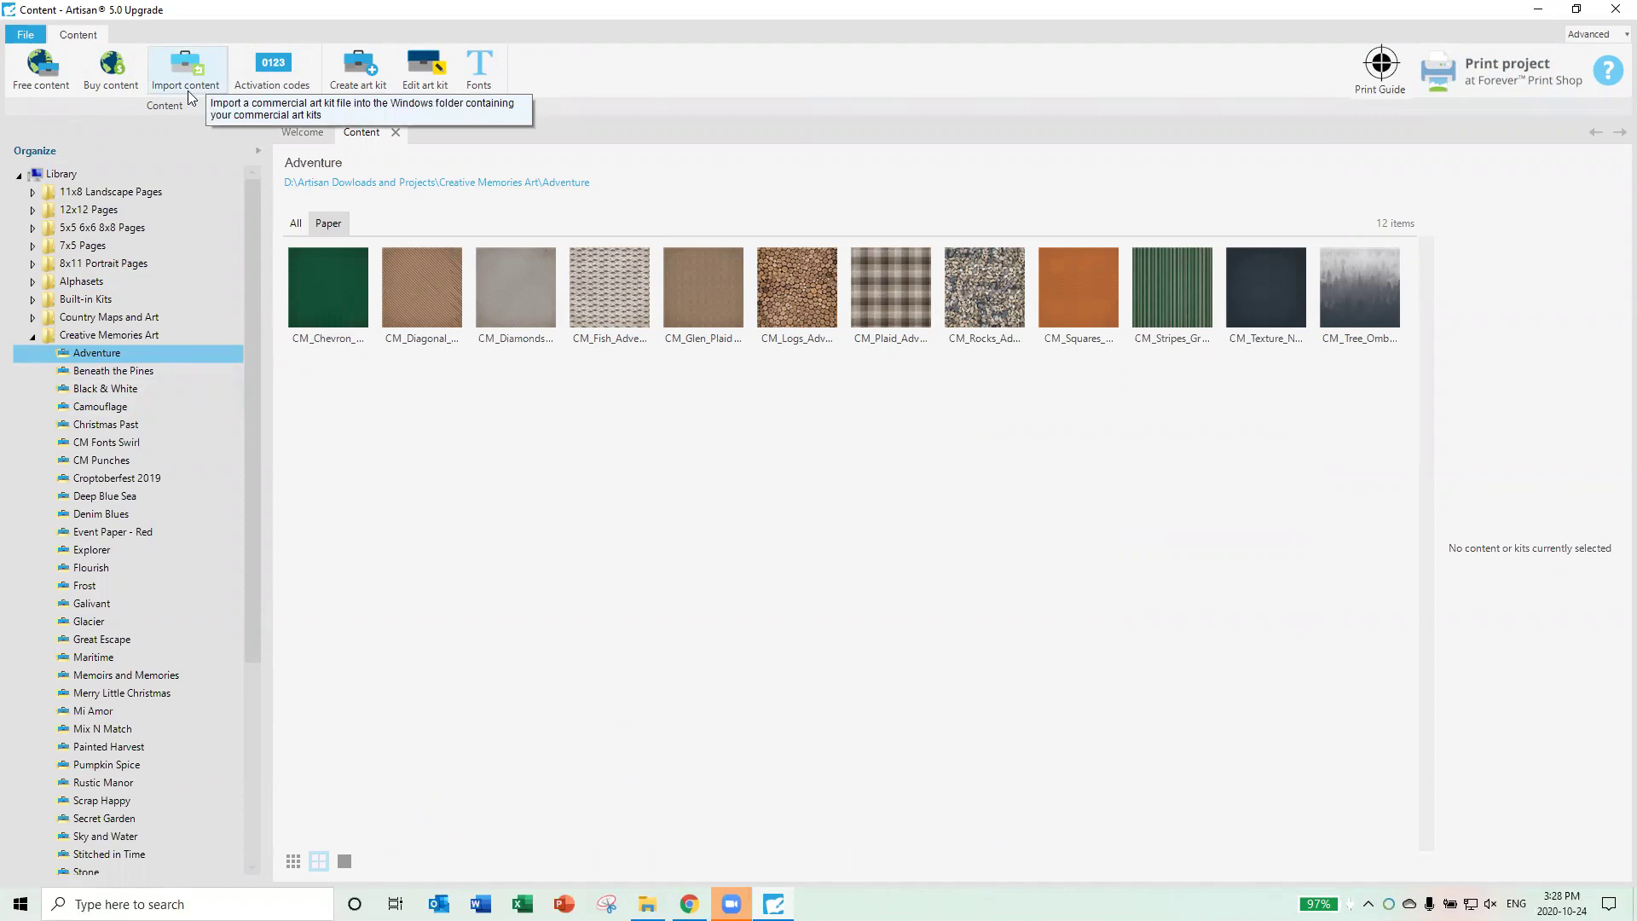
pyautogui.click(32, 335)
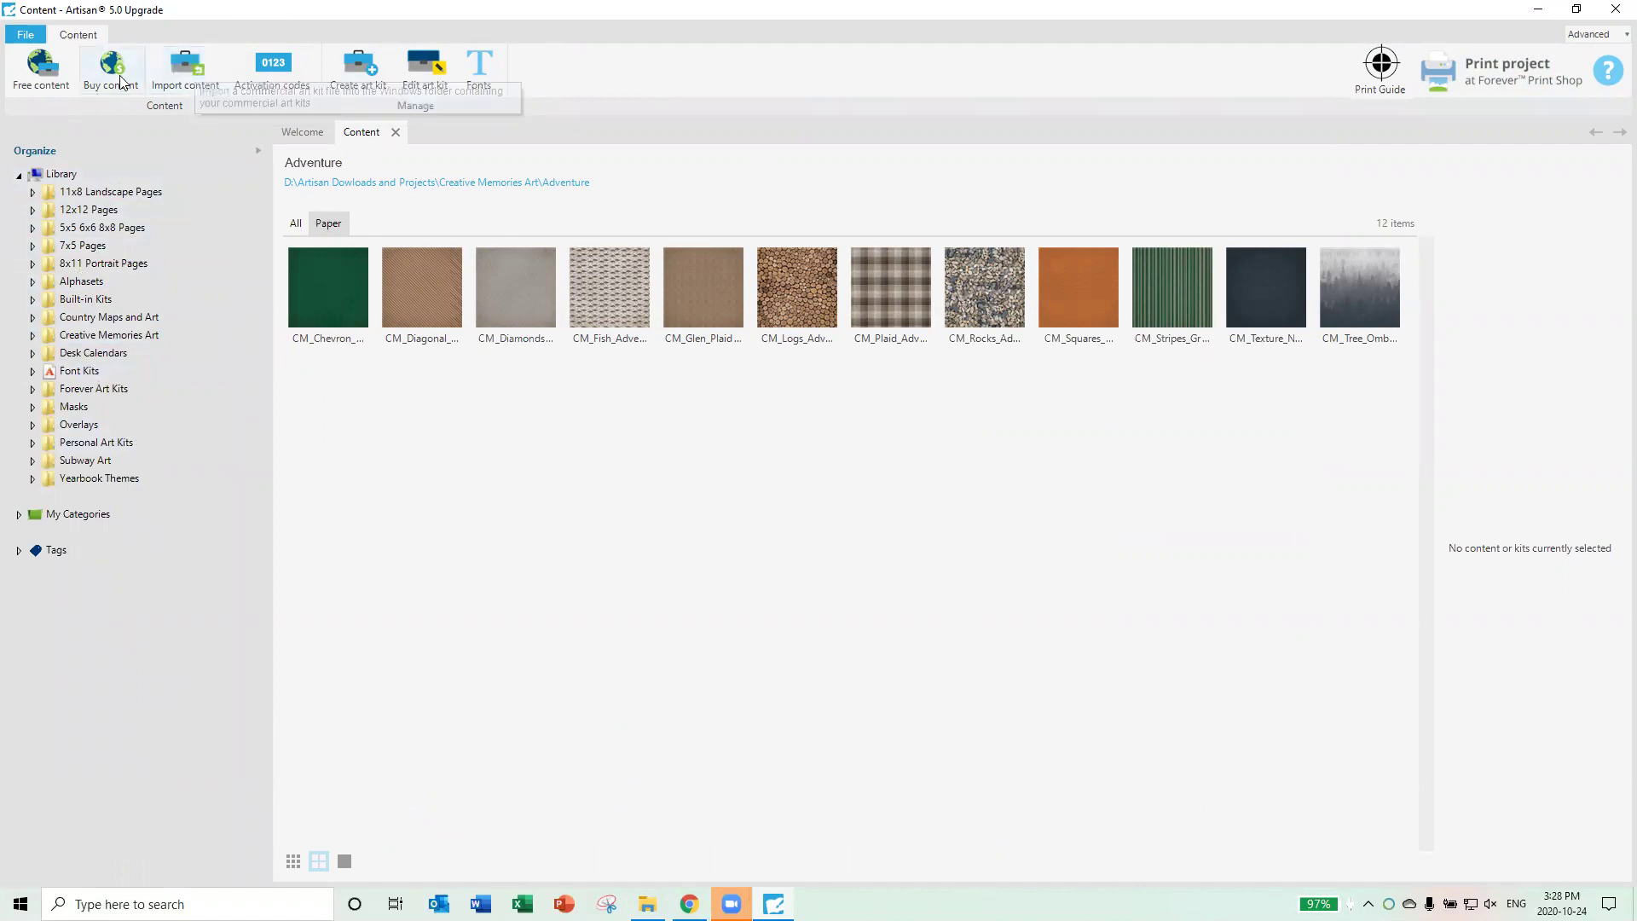
# Import Nature Lover Pre-designed Book 12x12.pakit as a commercial art kit into 12x12 Pages.
pyautogui.click(201, 84)
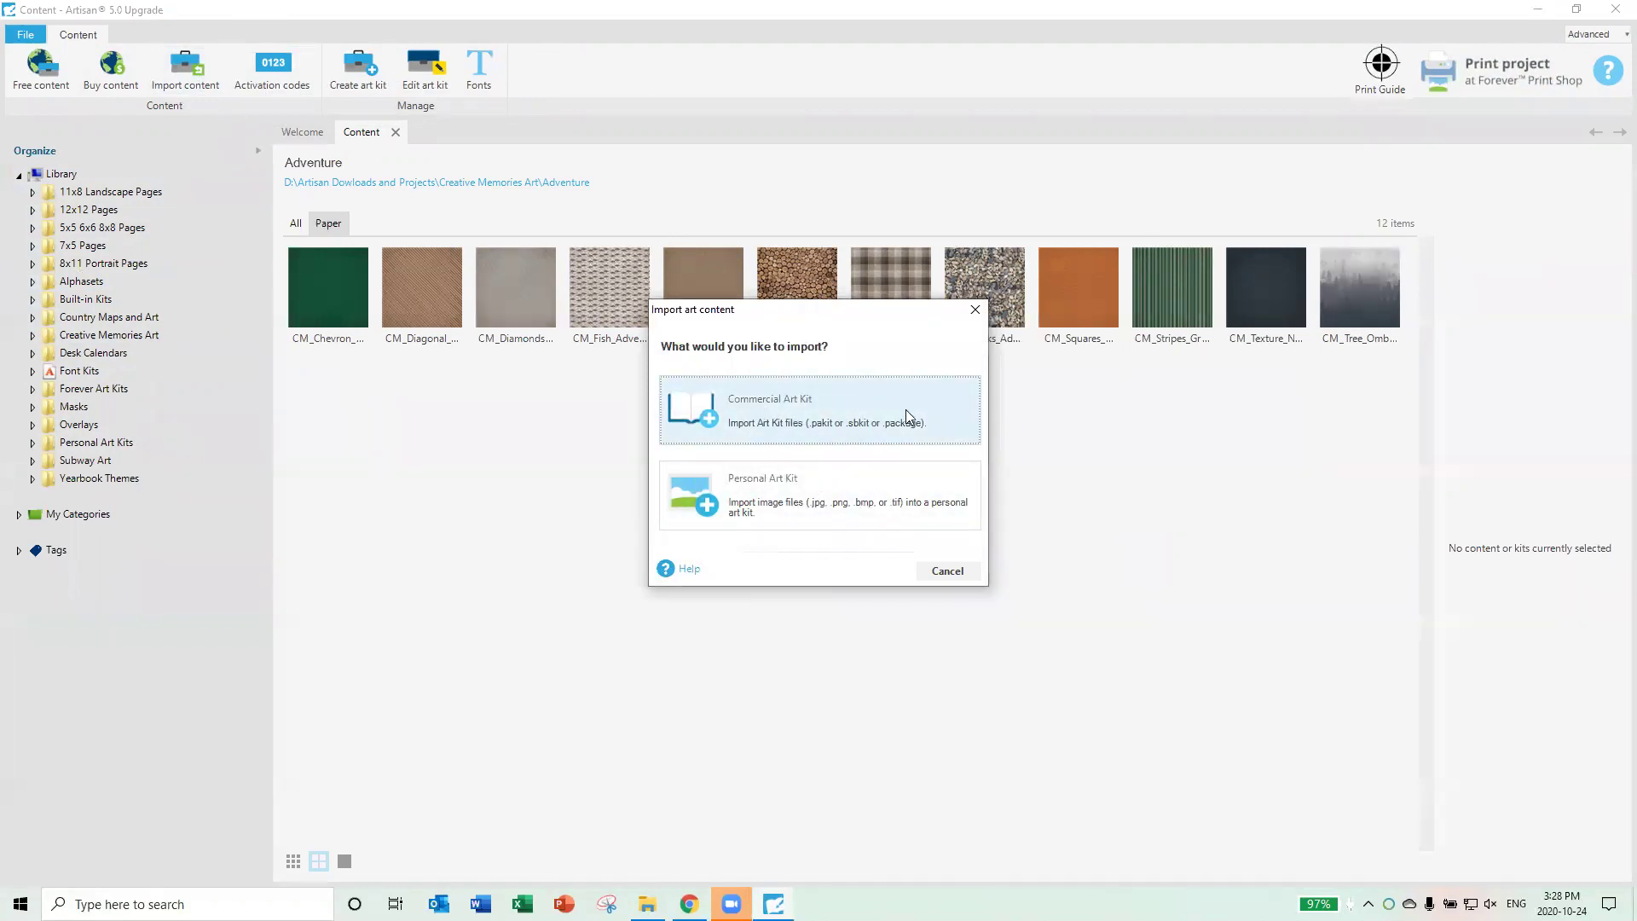
pyautogui.click(802, 405)
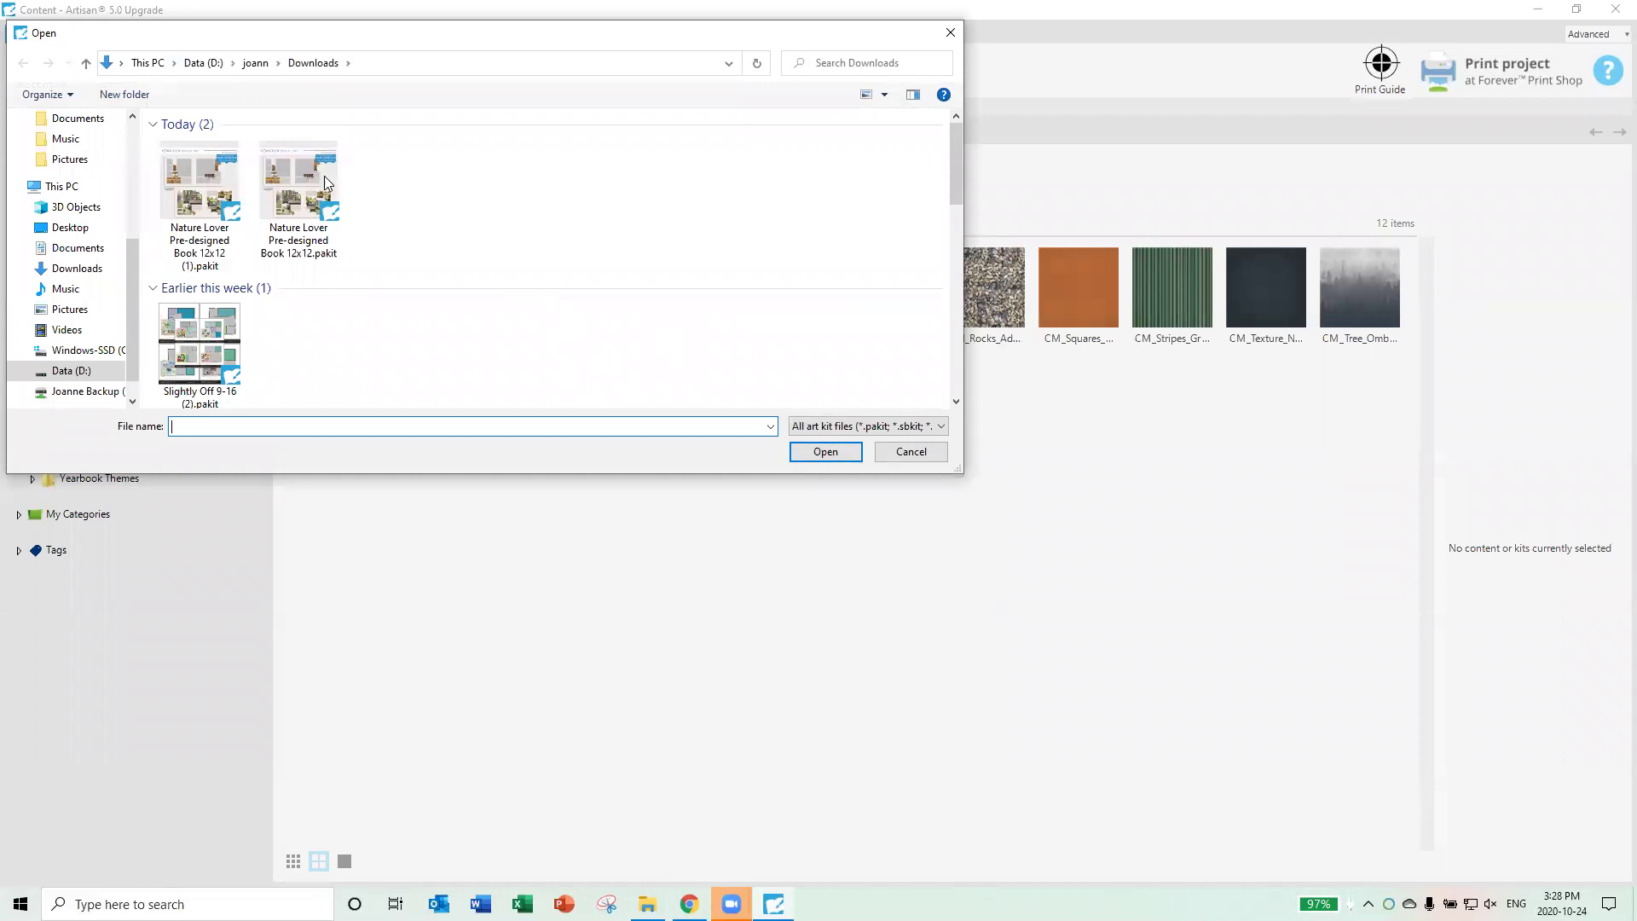
pyautogui.click(305, 182)
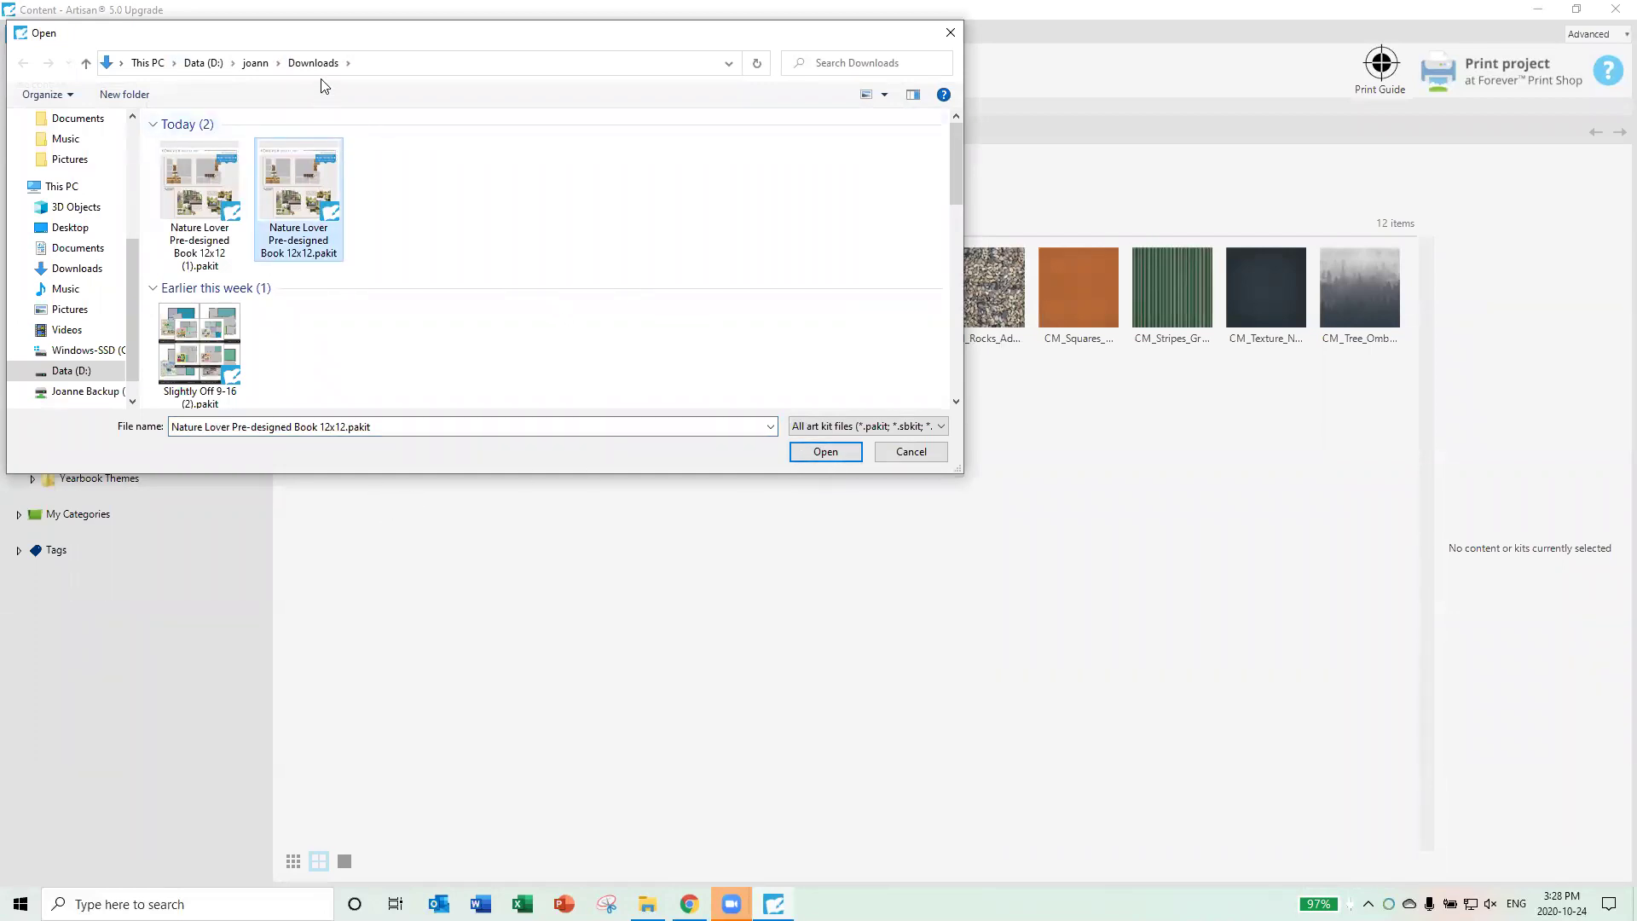
pyautogui.click(850, 459)
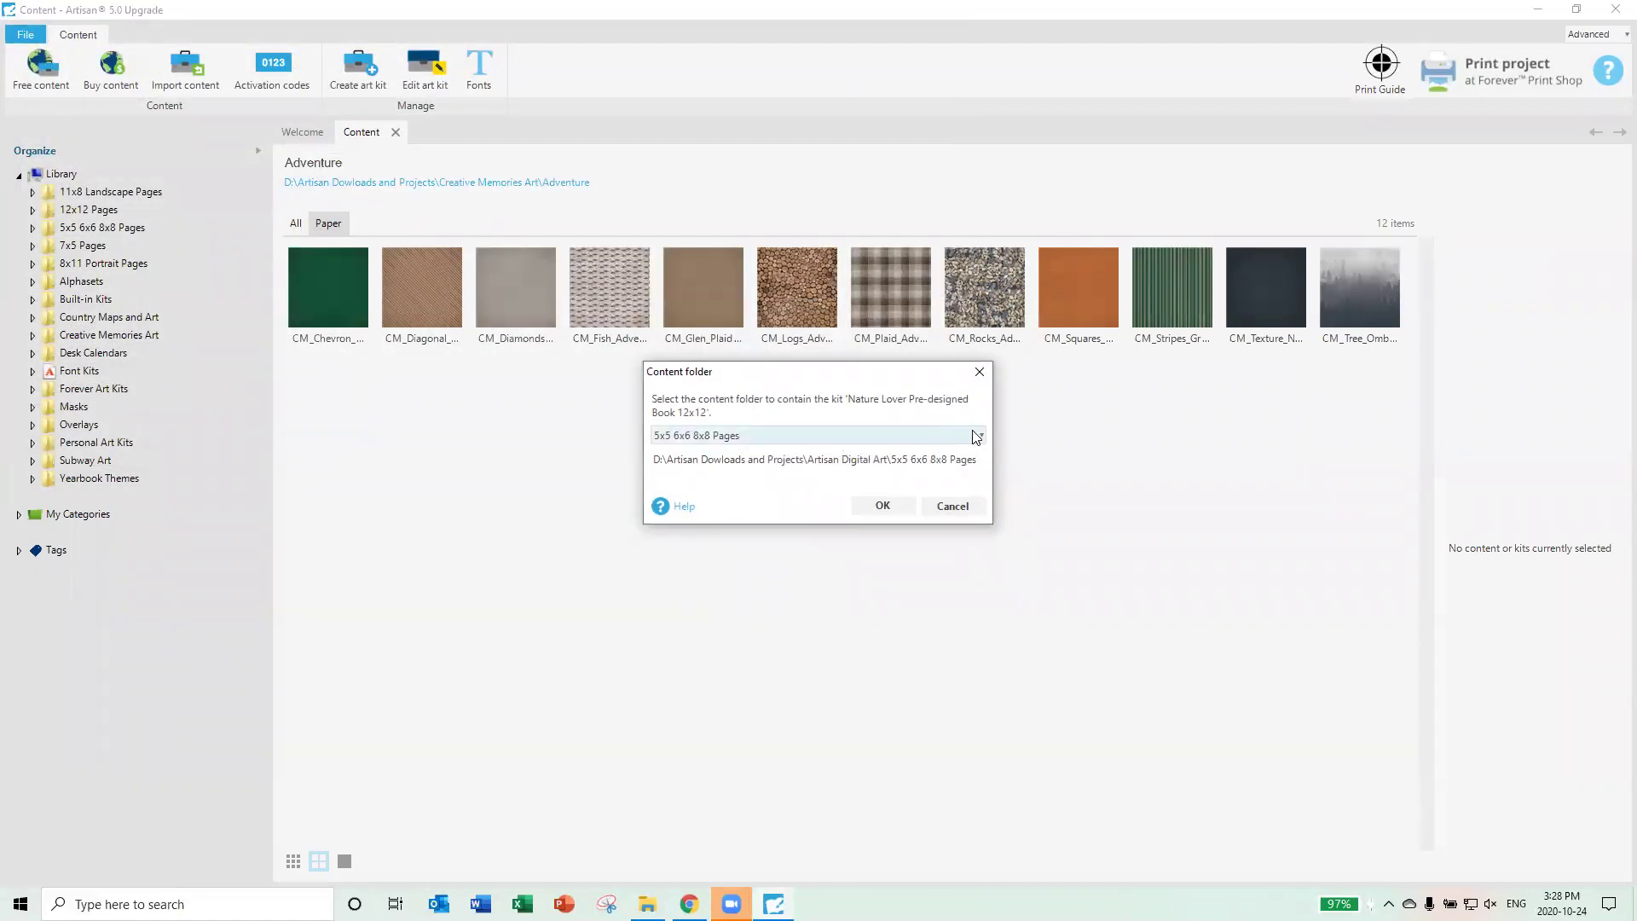
pyautogui.click(981, 435)
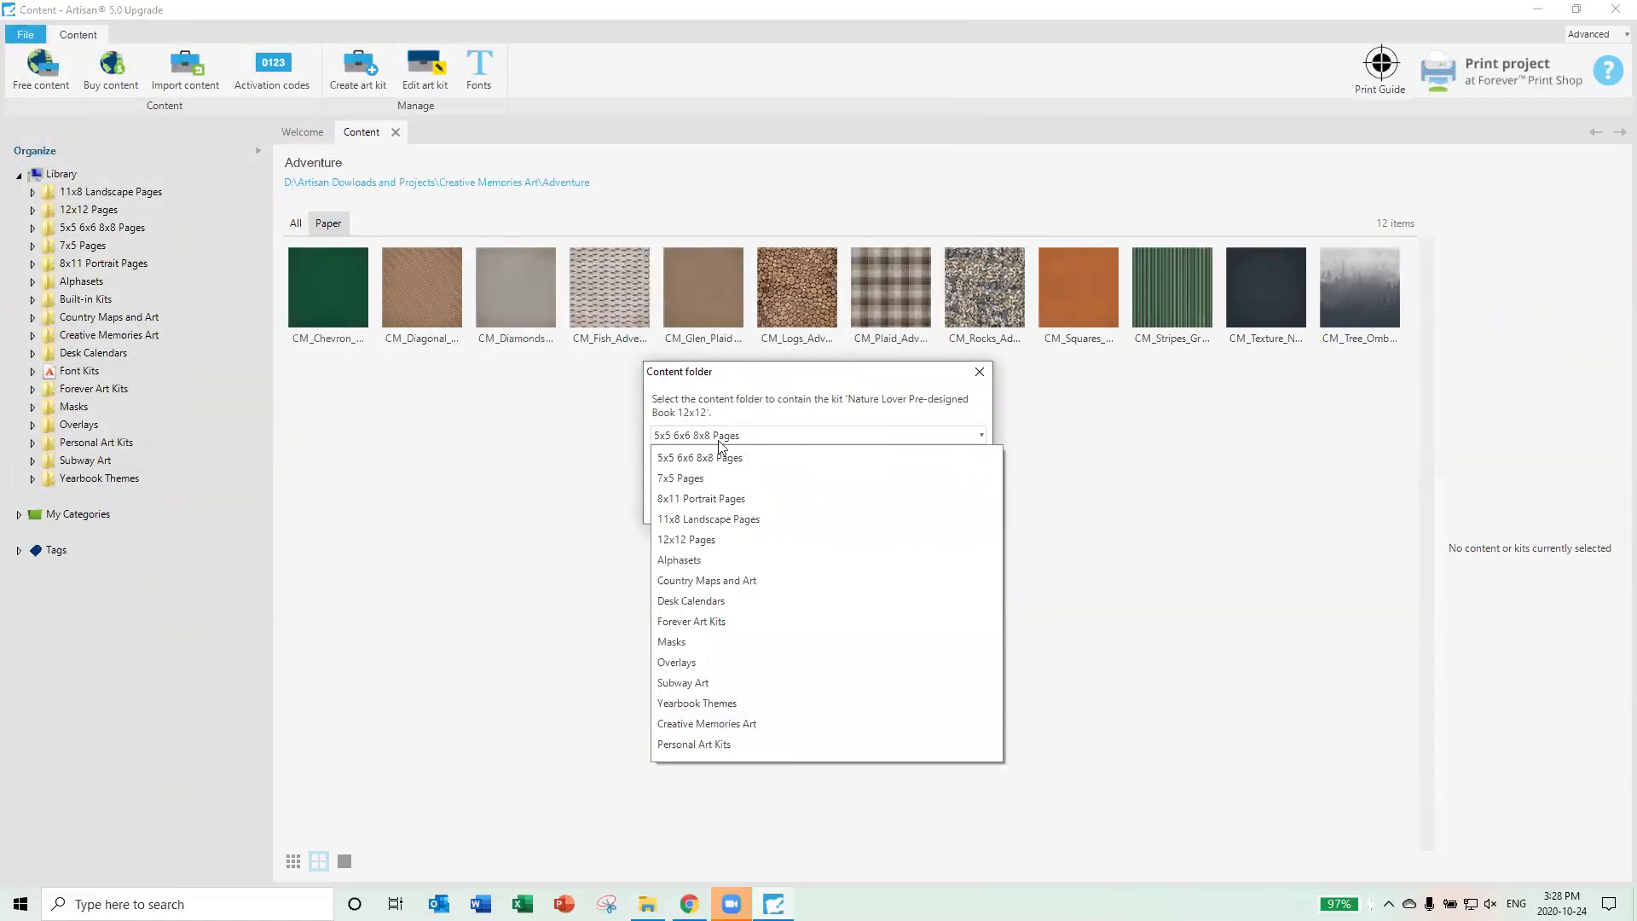
pyautogui.click(703, 542)
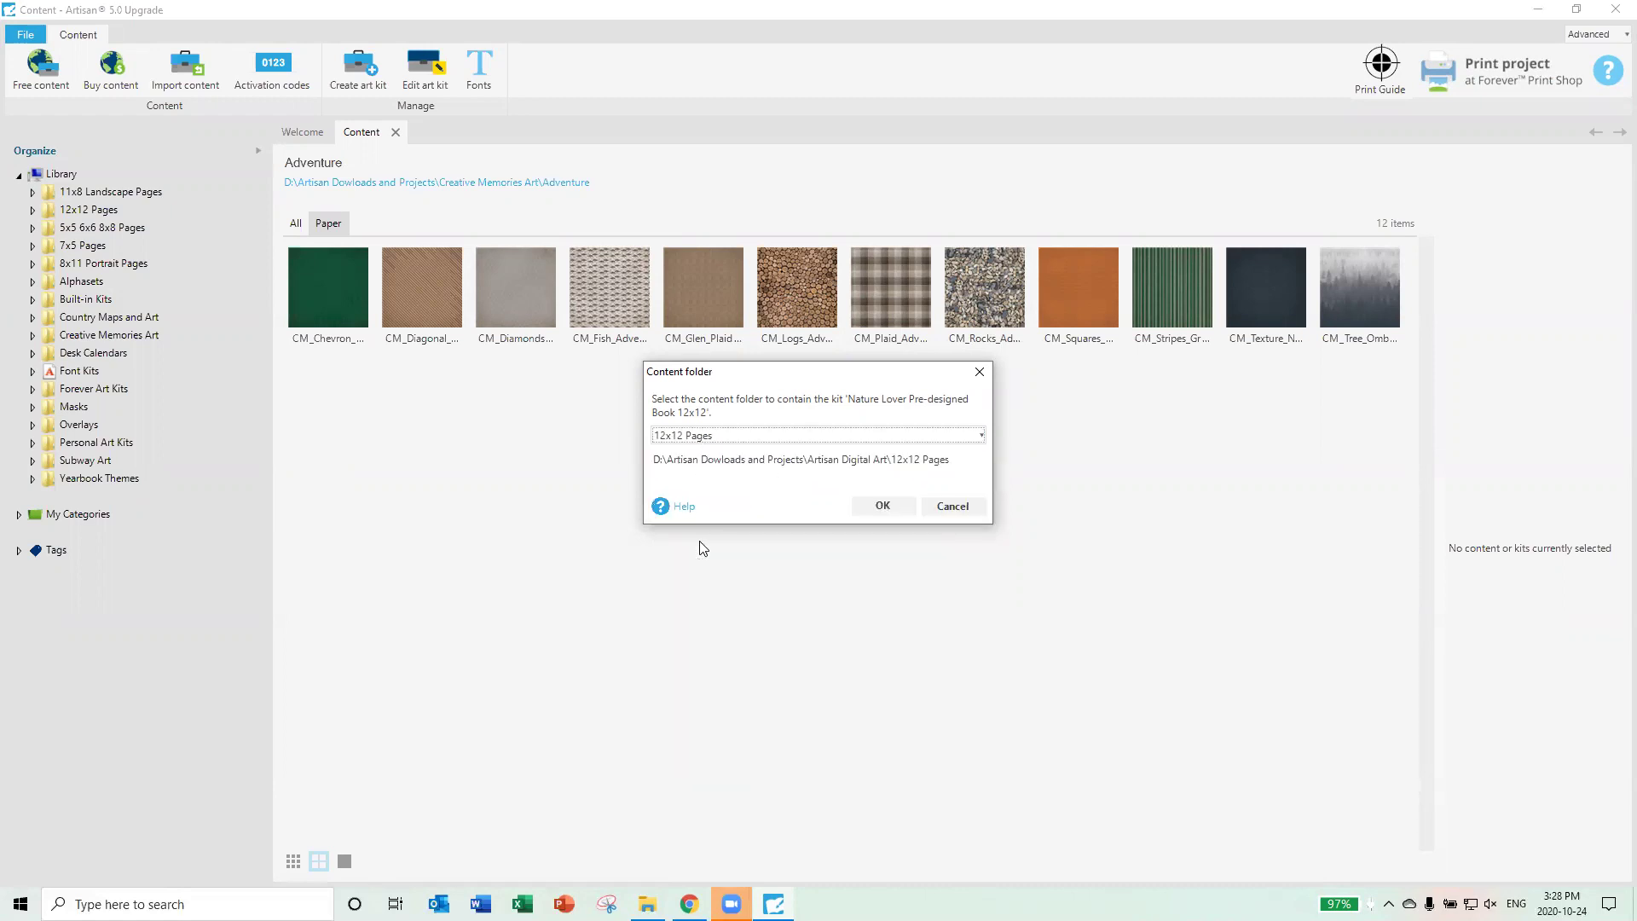
pyautogui.click(883, 508)
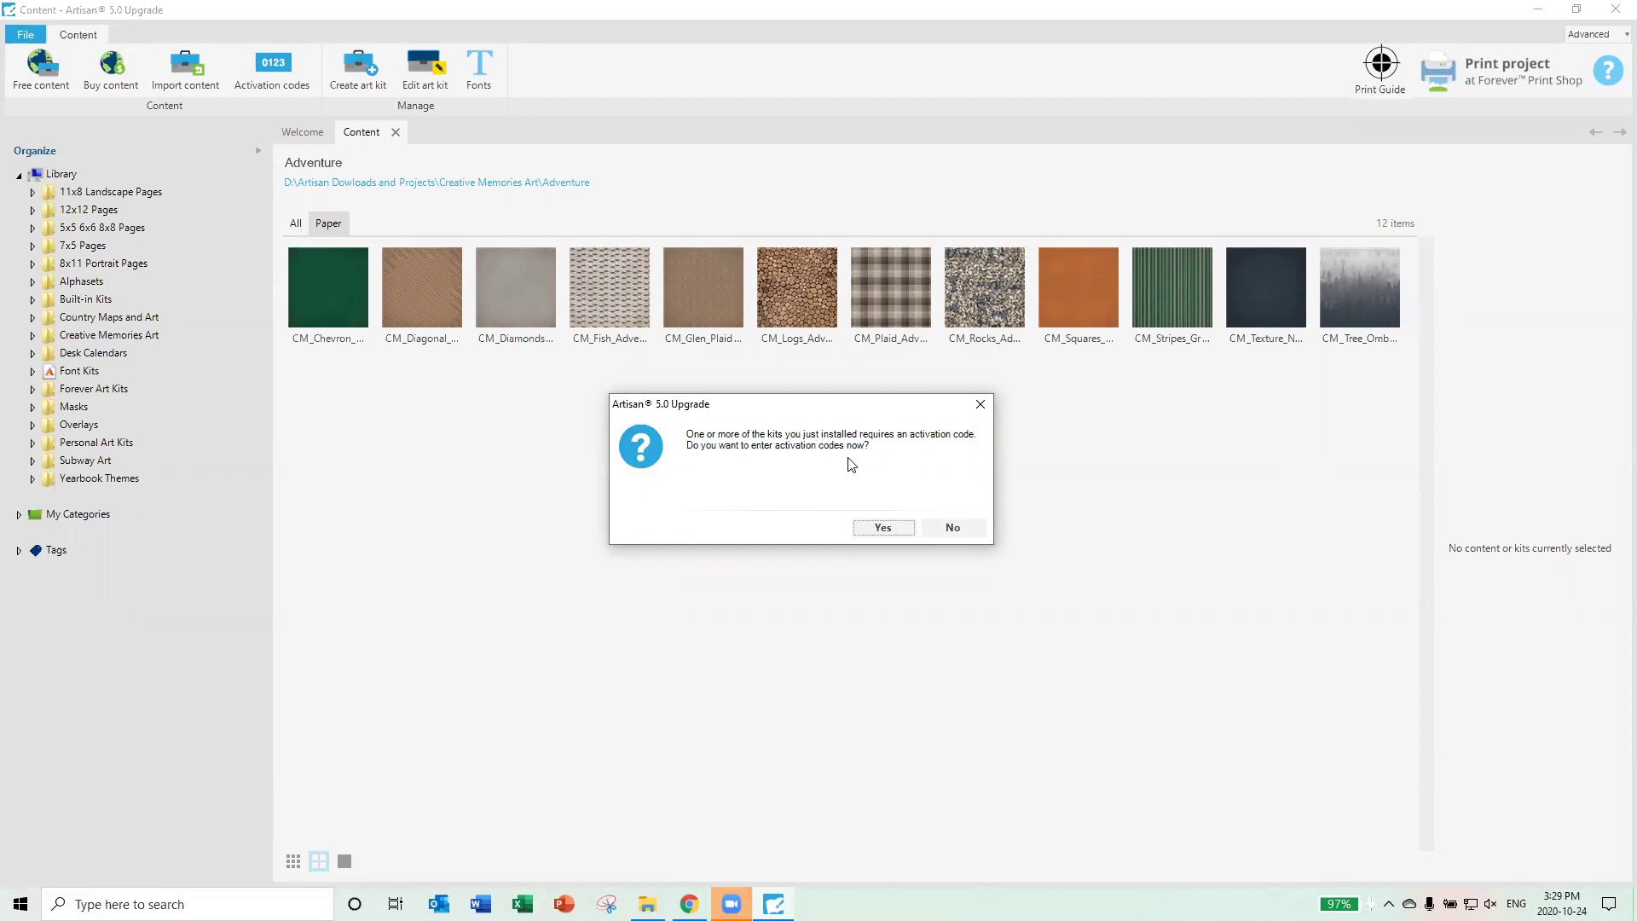
# Agree to enter activation codes, then close and reopen the activation code manager.
pyautogui.click(886, 528)
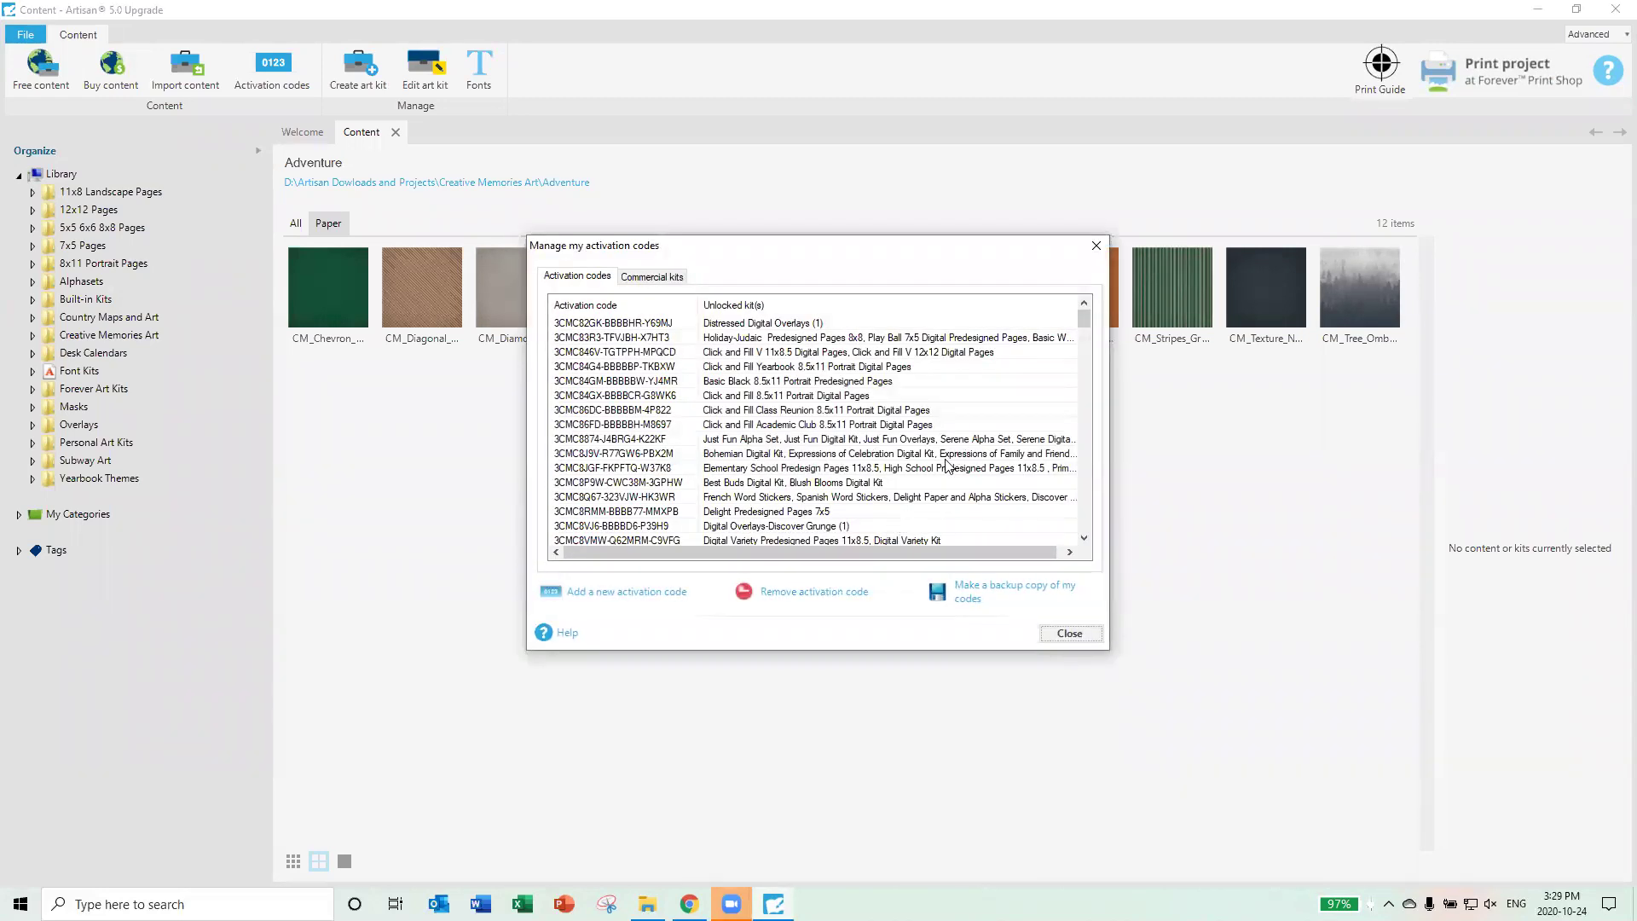
pyautogui.click(1070, 635)
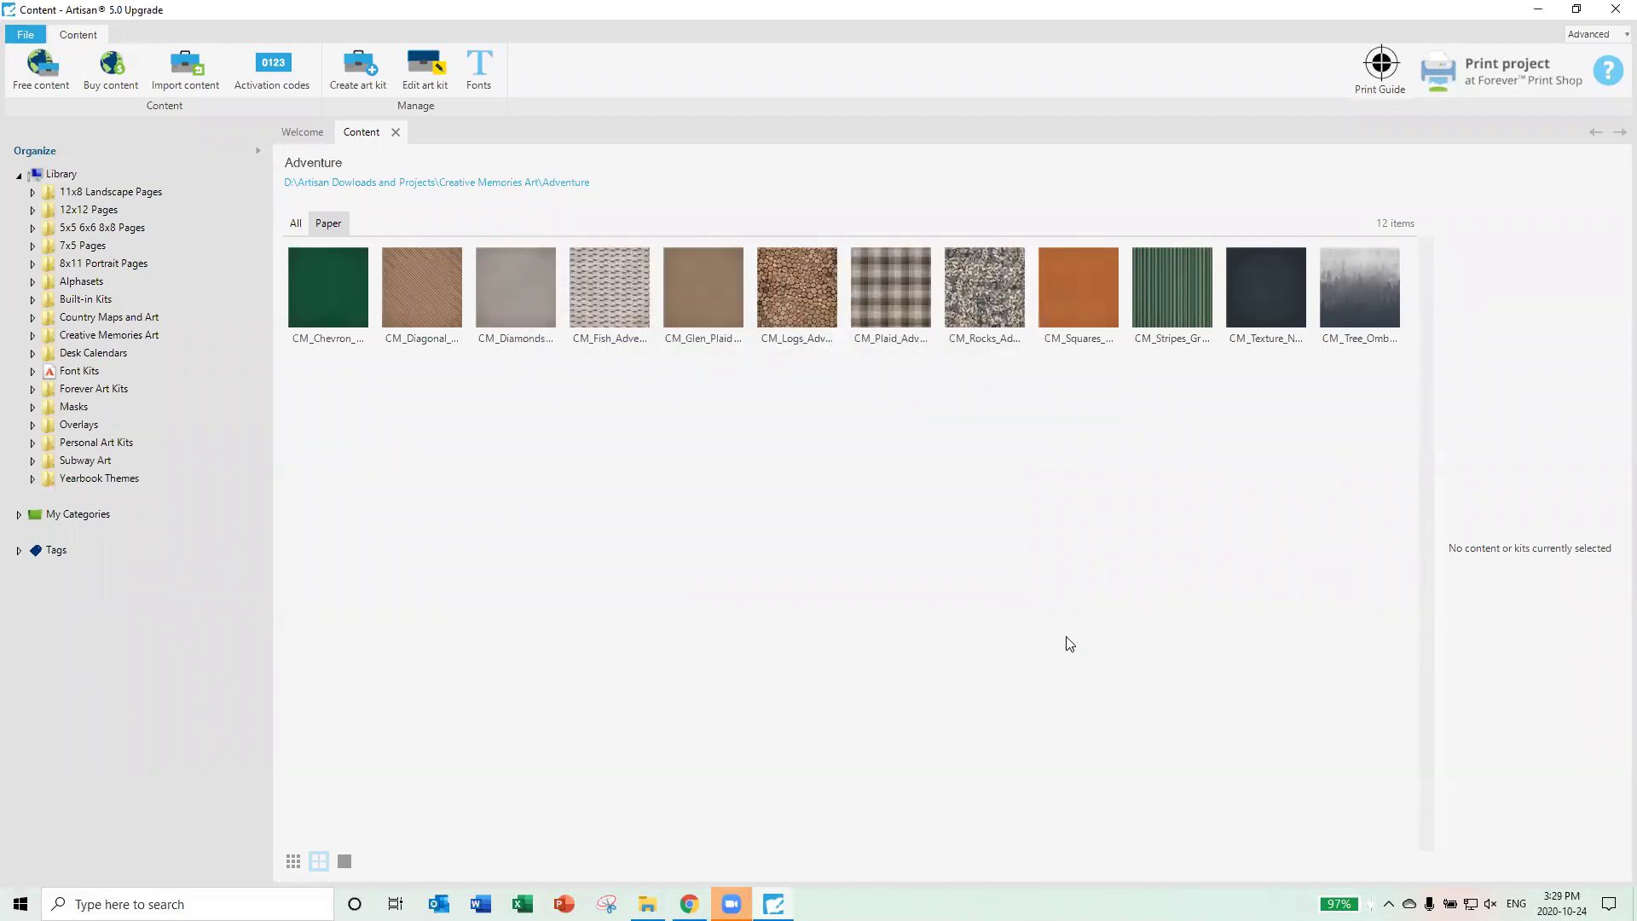
pyautogui.click(272, 77)
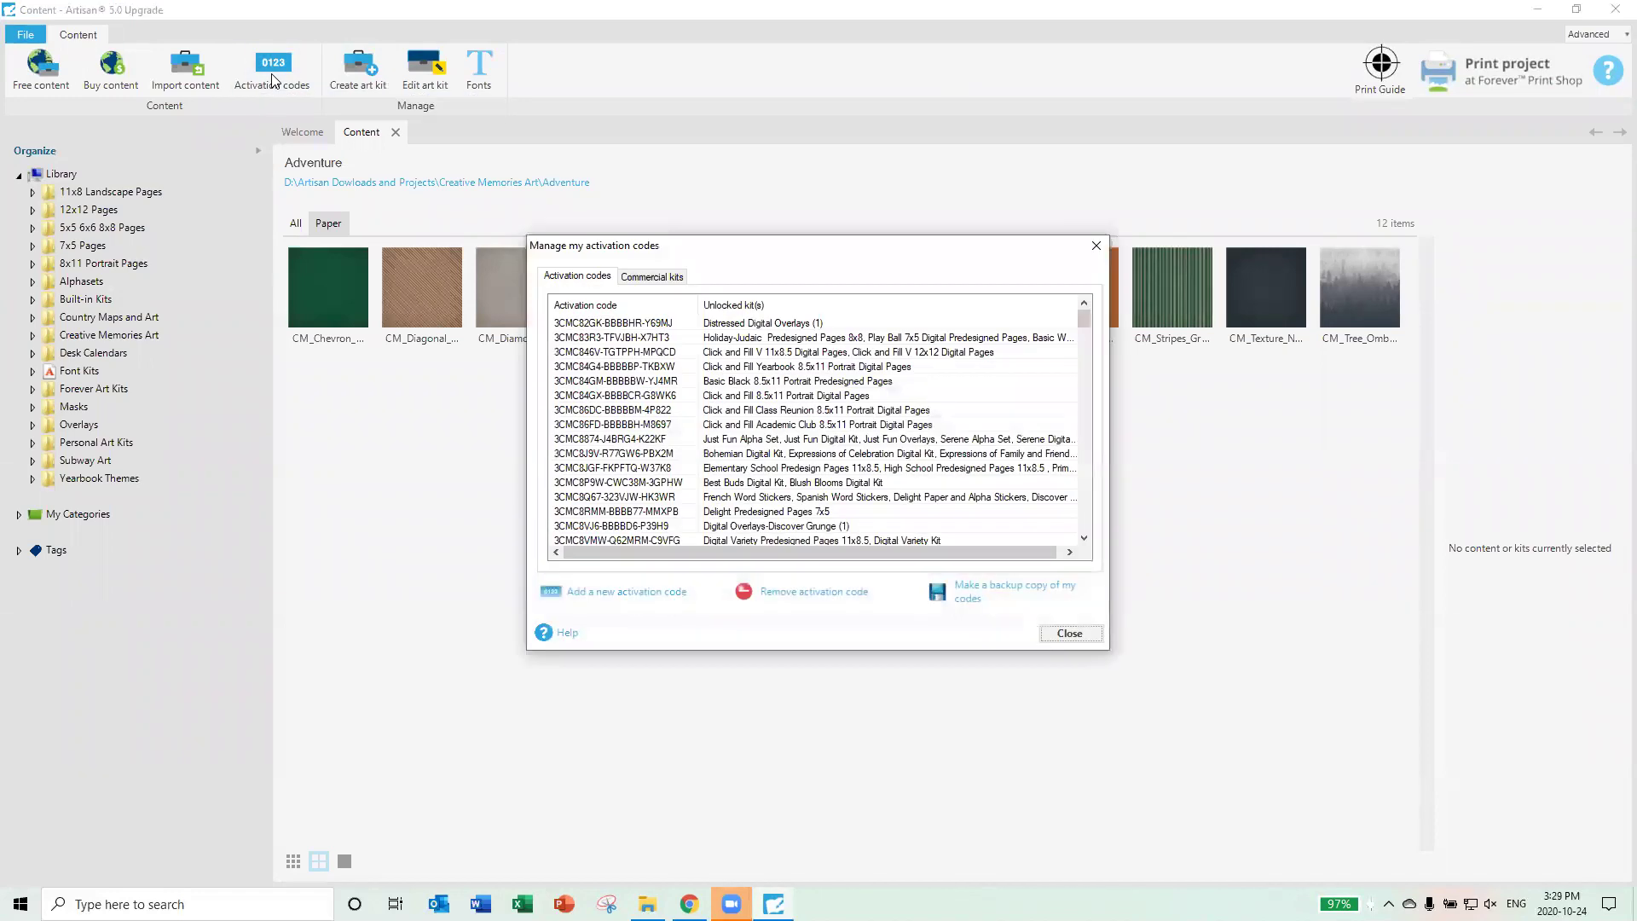
# Add the pasted Nature Lover activation code, dismiss the unlock confirmation, and close the manager.
pyautogui.click(626, 599)
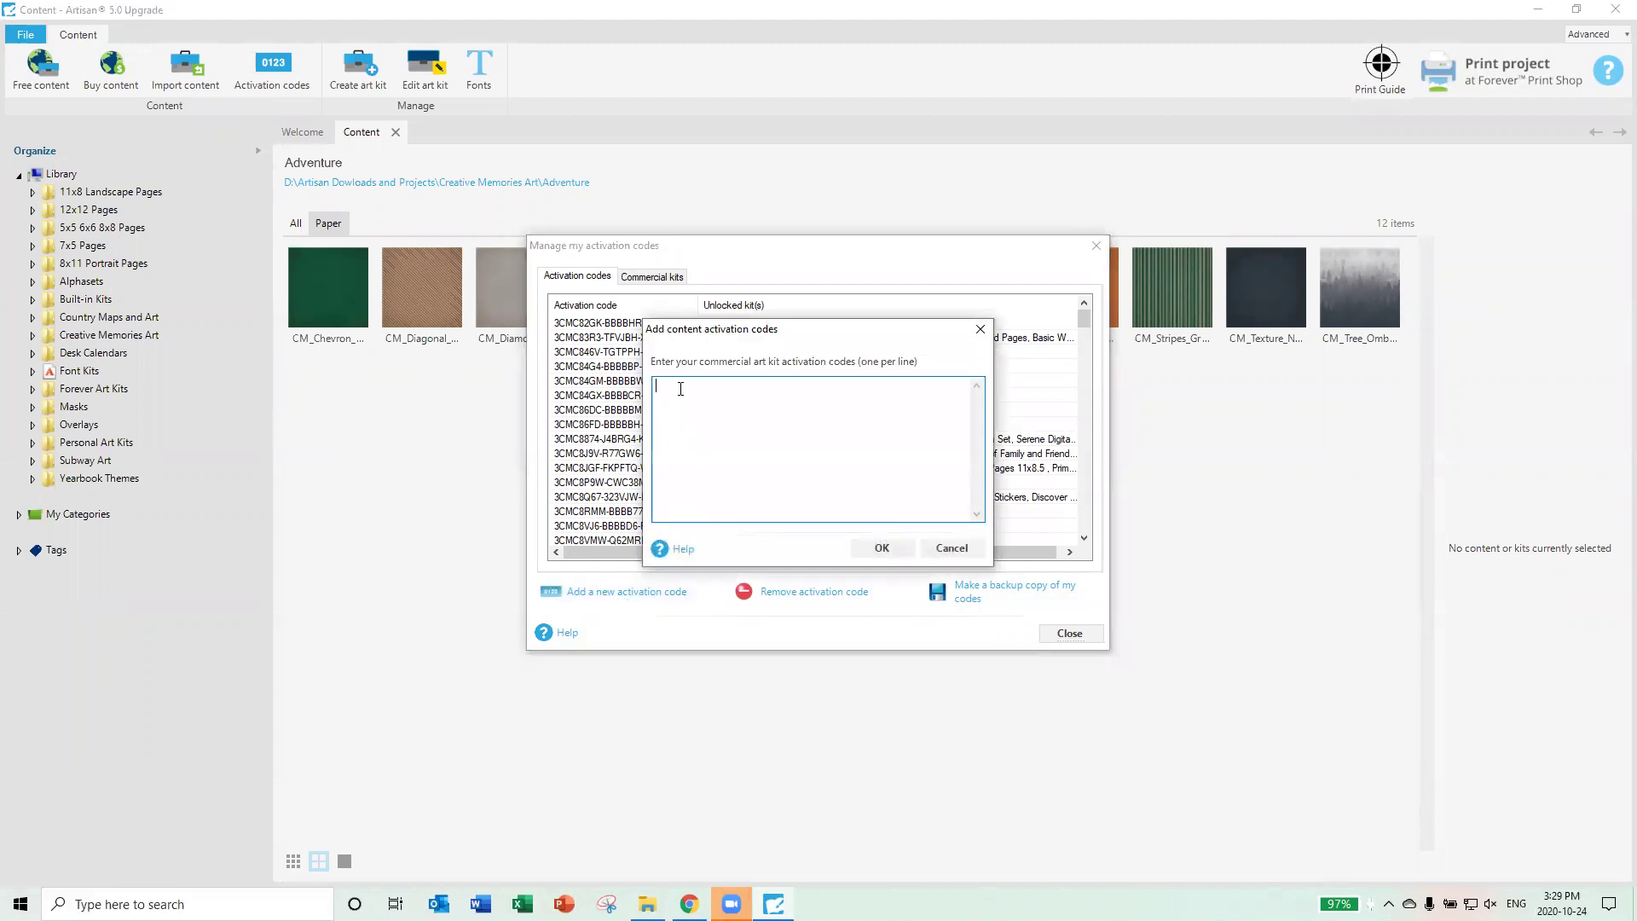
pyautogui.rightClick(681, 389)
pyautogui.click(818, 461)
pyautogui.click(882, 547)
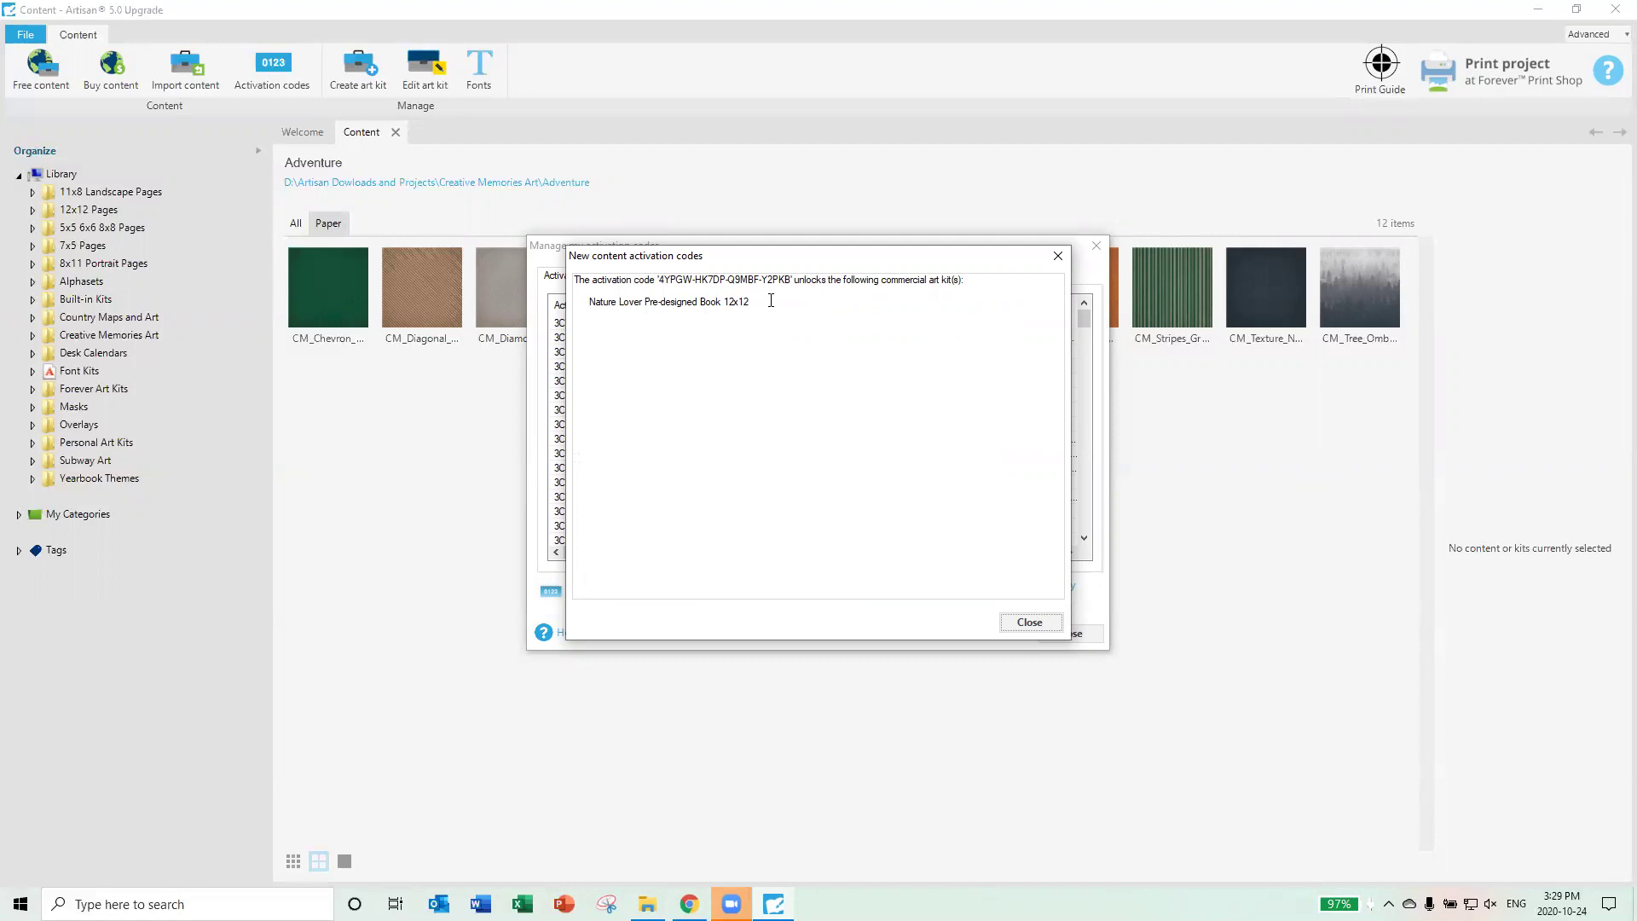
pyautogui.click(1030, 622)
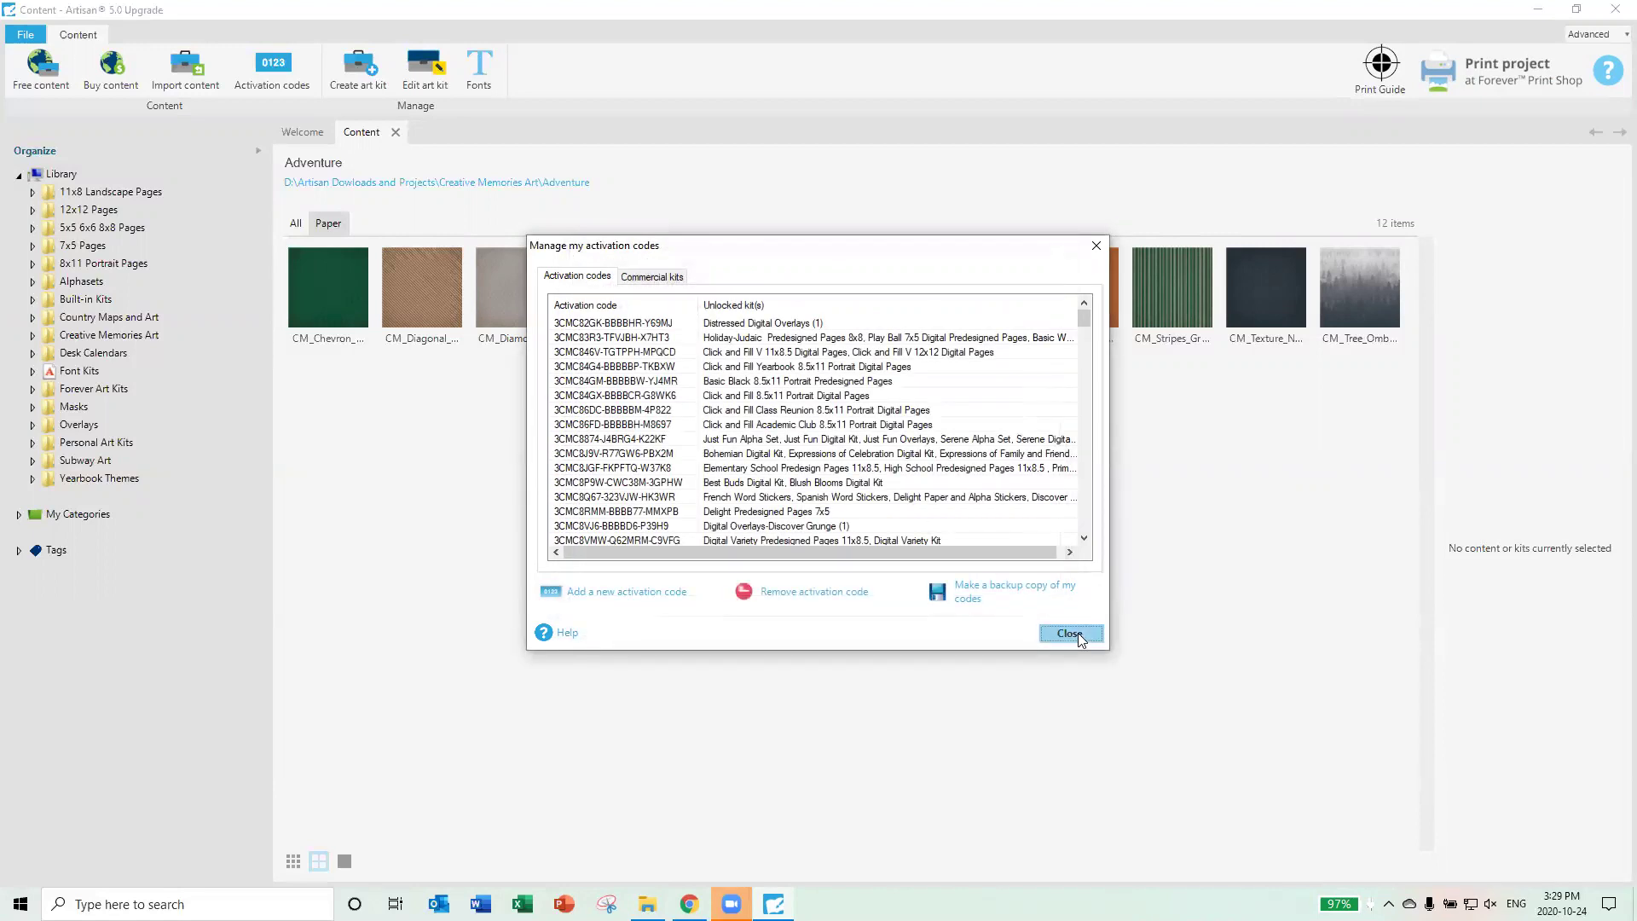
pyautogui.click(1071, 633)
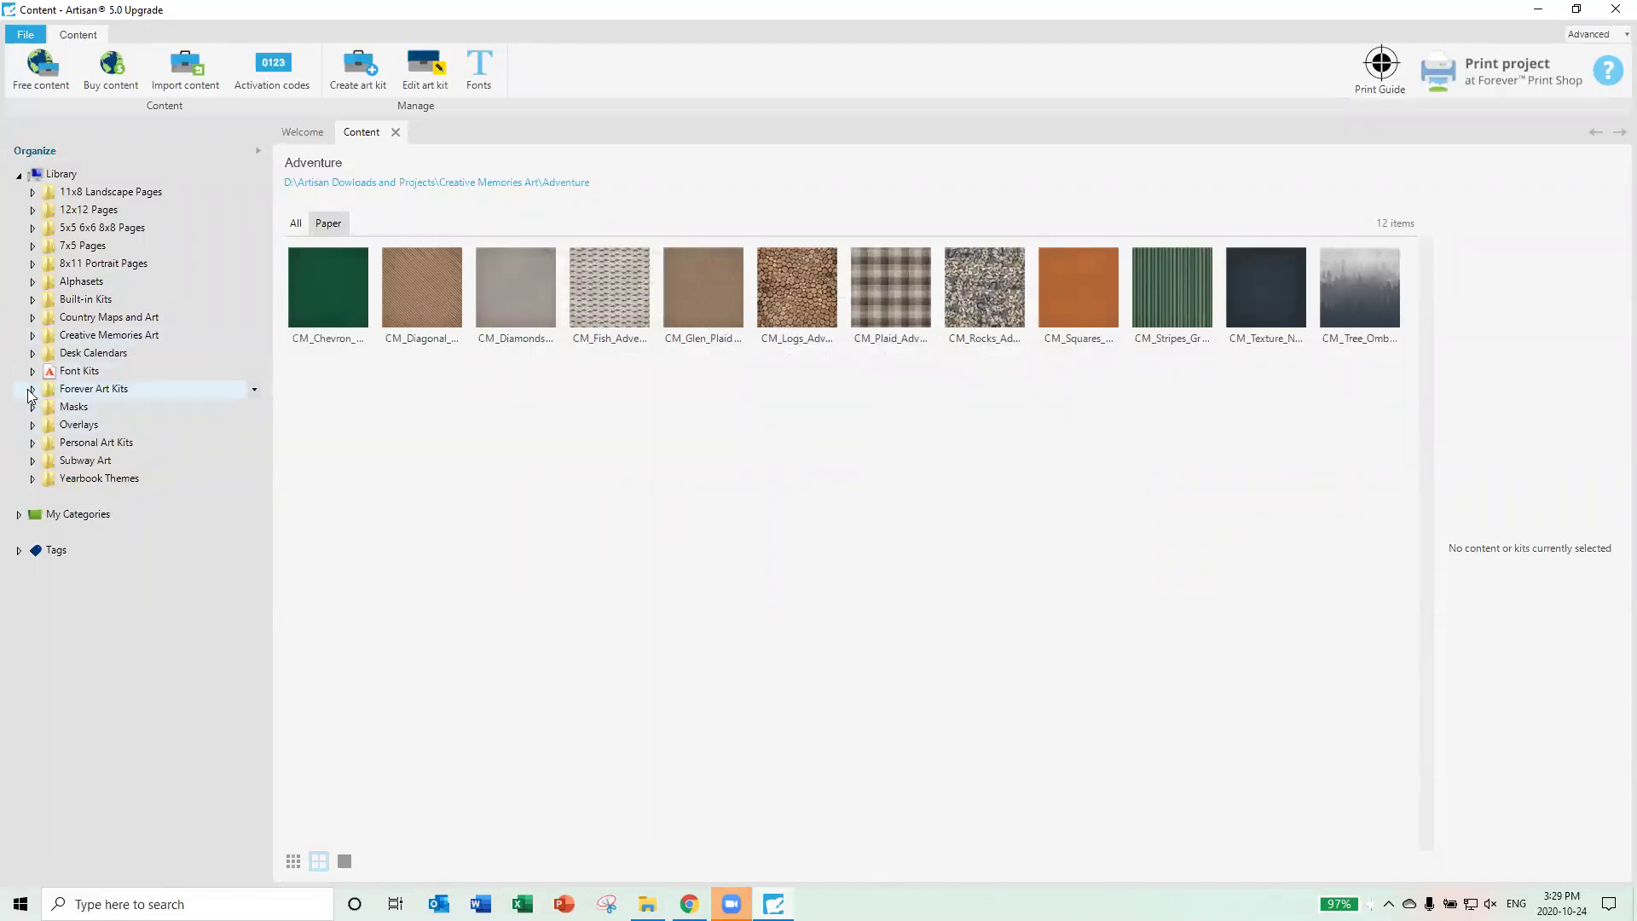
# Browse the Nature Lover kit's 22 pages under 12x12 Pages, then close the Content tab.
pyautogui.click(32, 211)
pyautogui.scroll(-2, 150, 575)
pyautogui.scroll(-4, 149, 574)
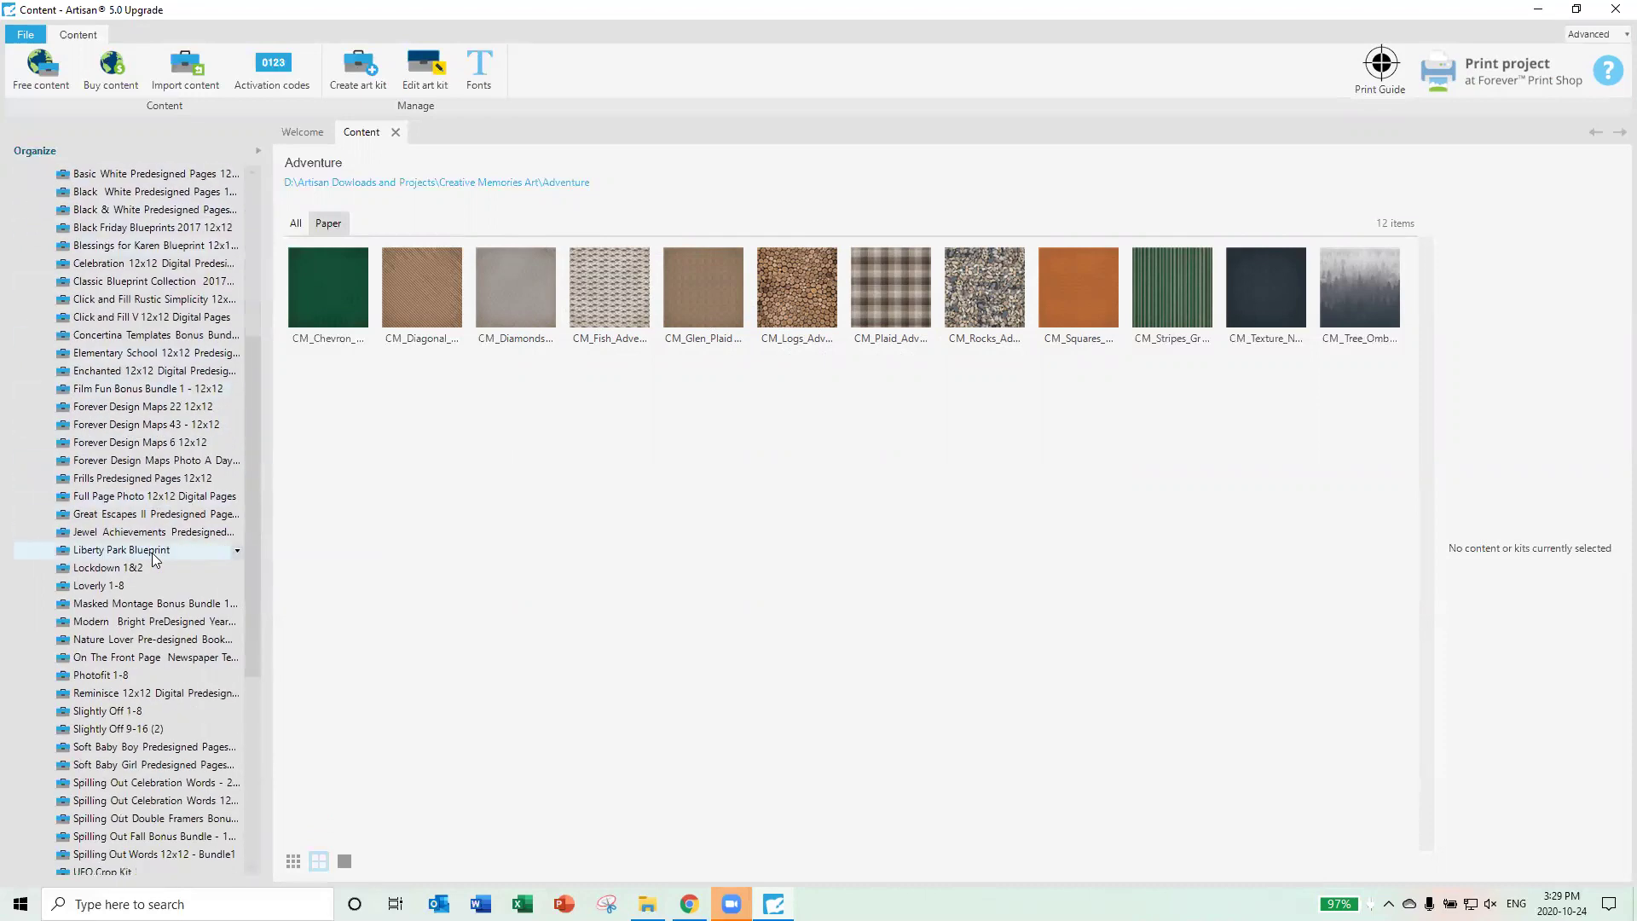
pyautogui.scroll(-2, 150, 574)
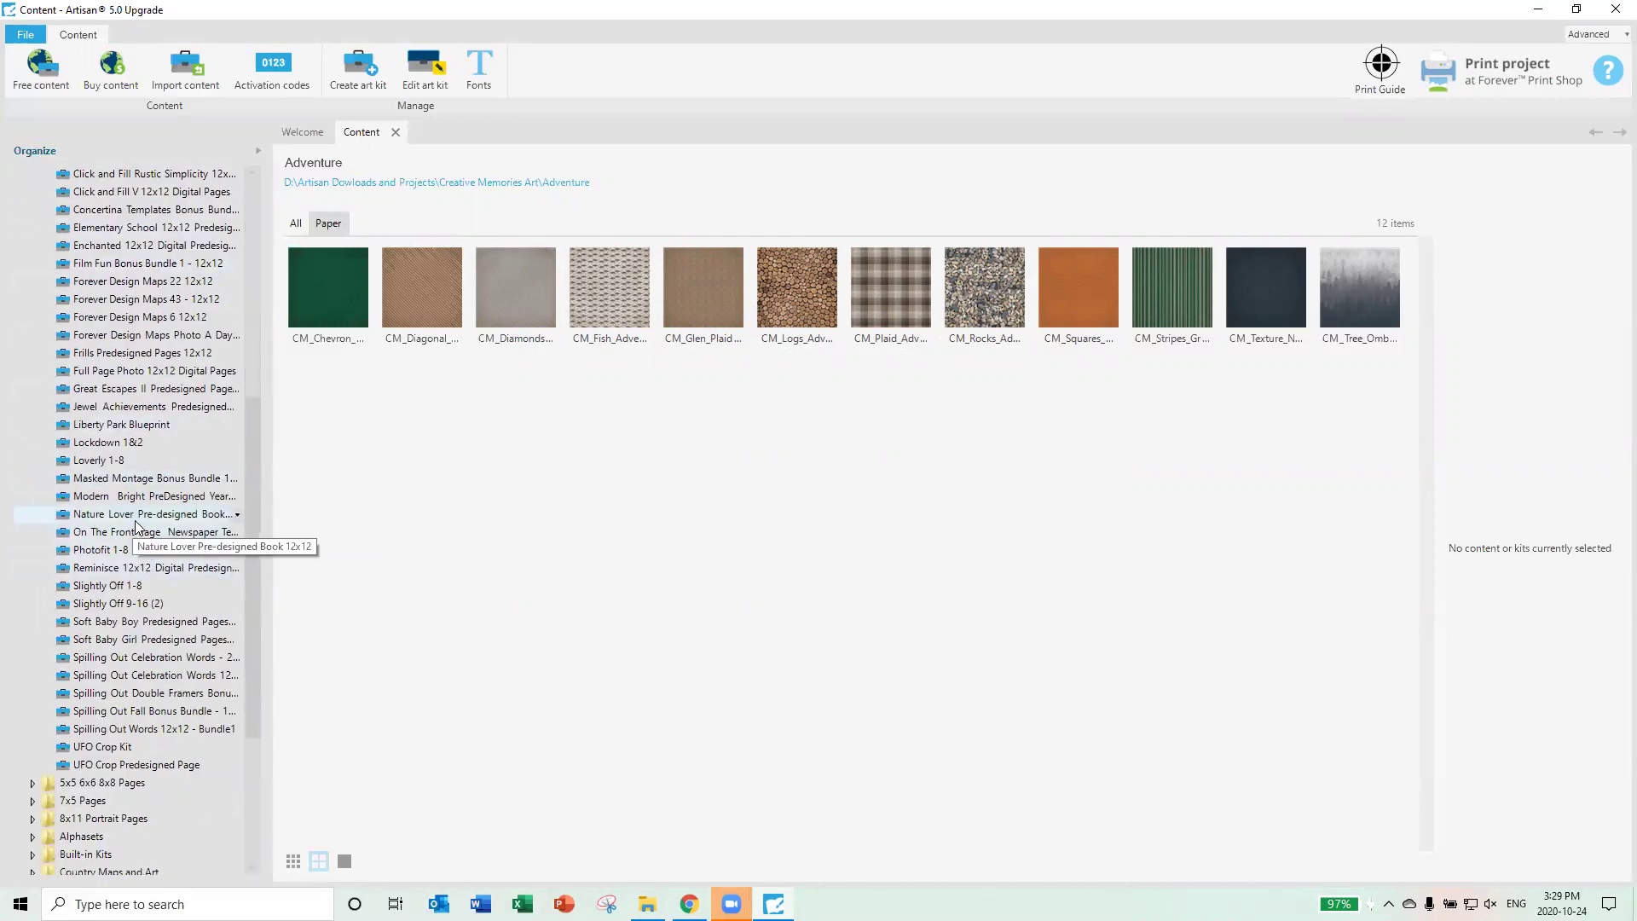
pyautogui.click(172, 518)
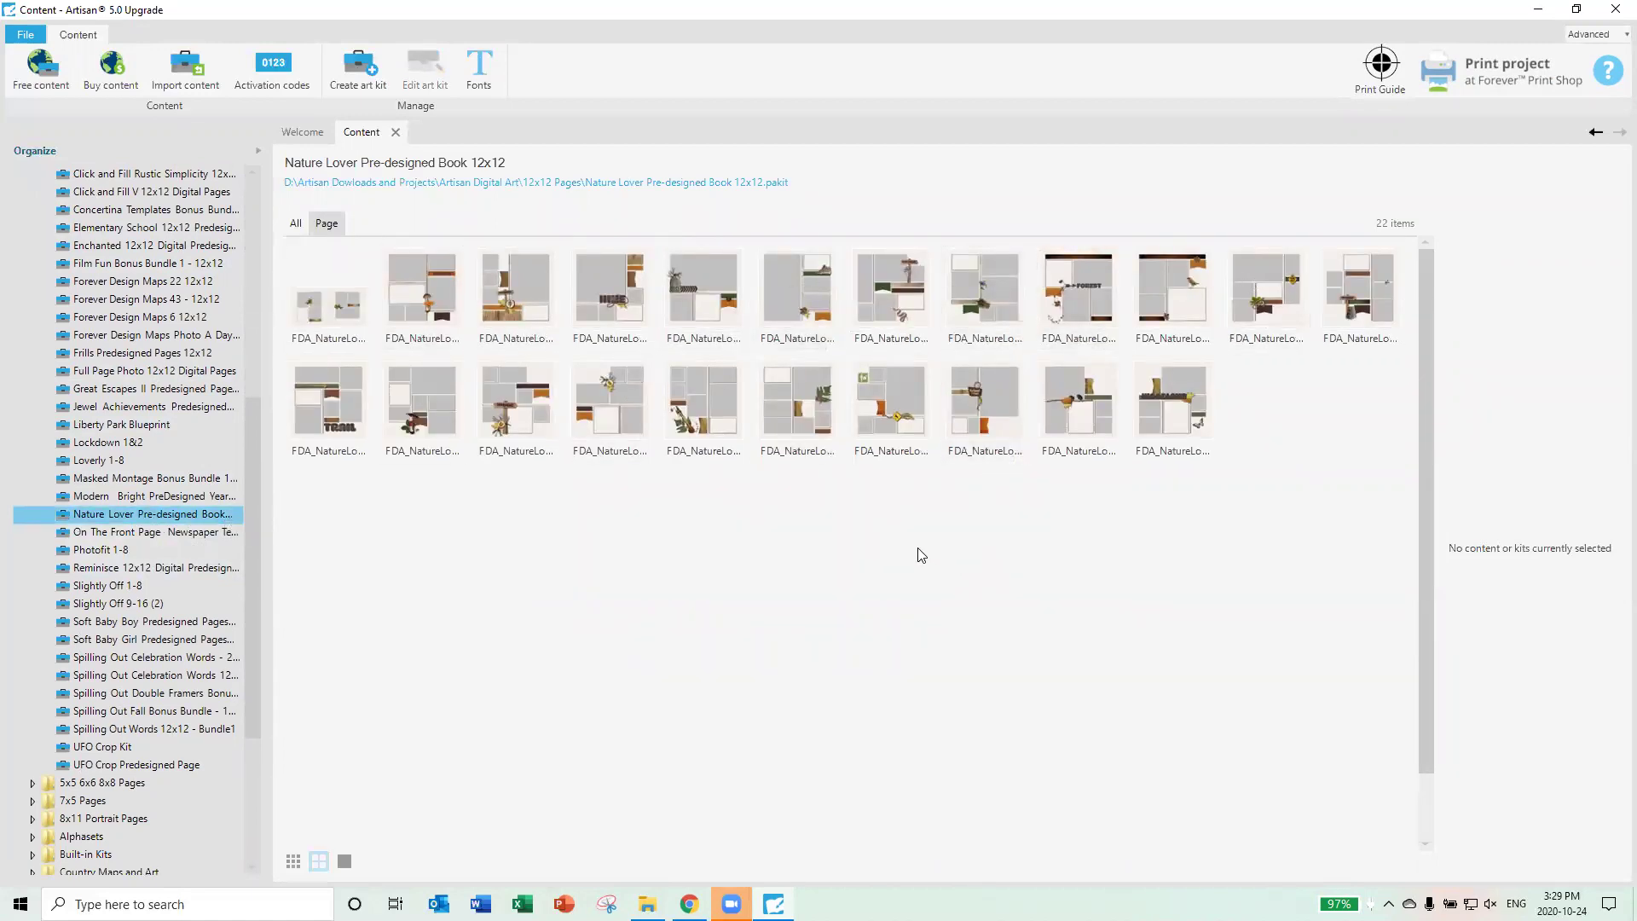
pyautogui.click(397, 133)
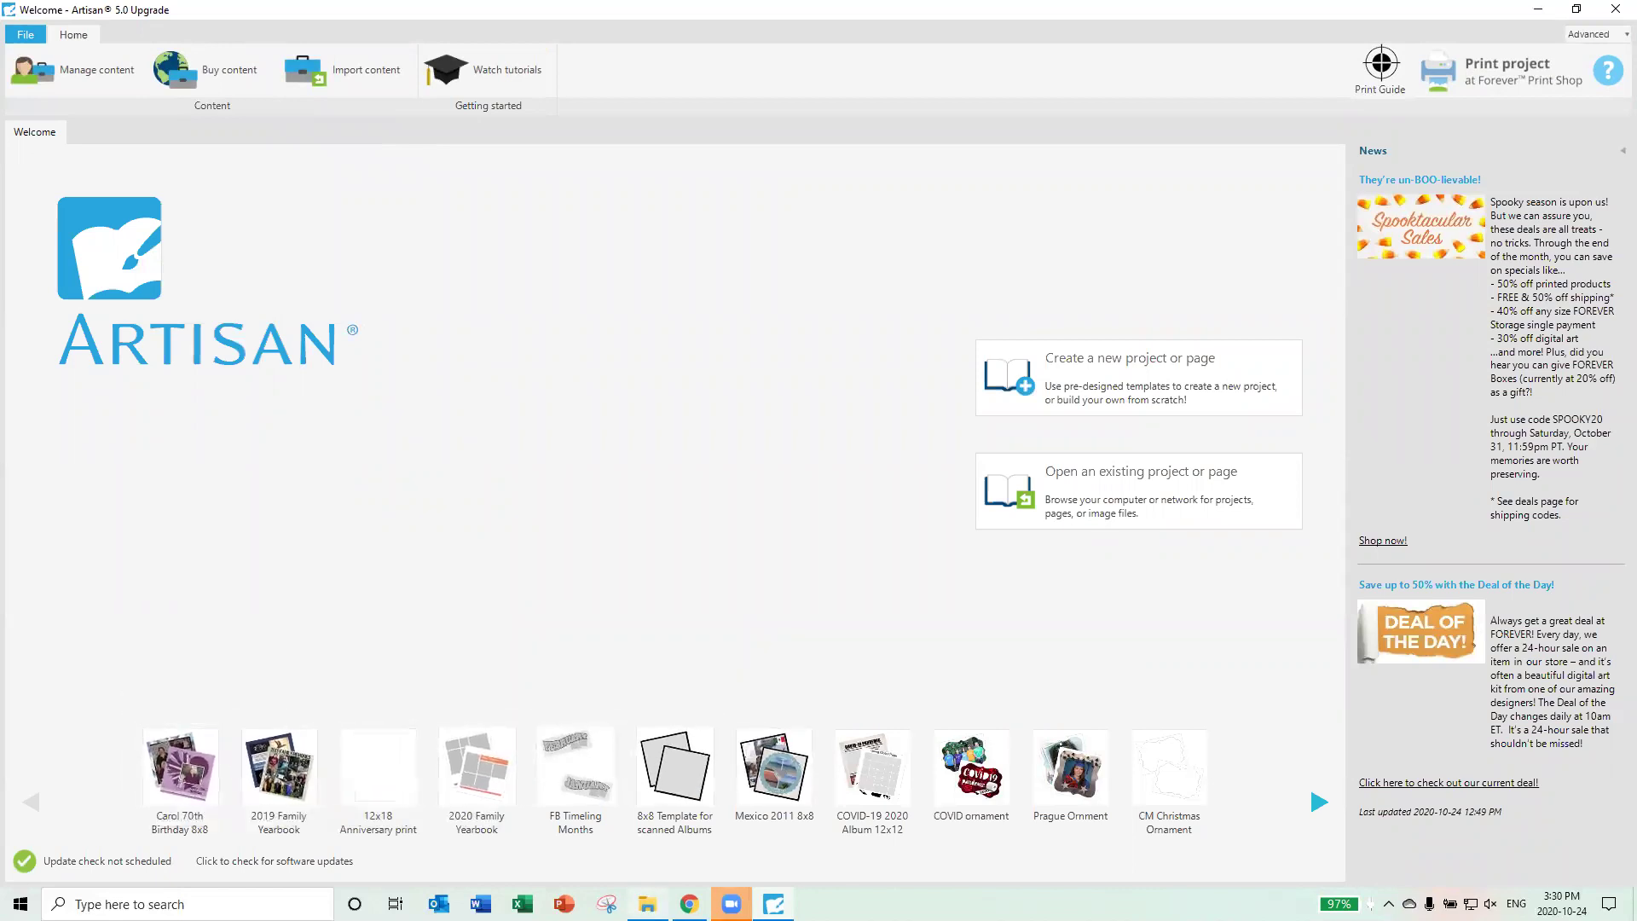
# Delete the Nature Lover .pakit downloads from Downloads, then minimize Explorer back to Artisan.
pyautogui.hotkey('alt', 'Tab')
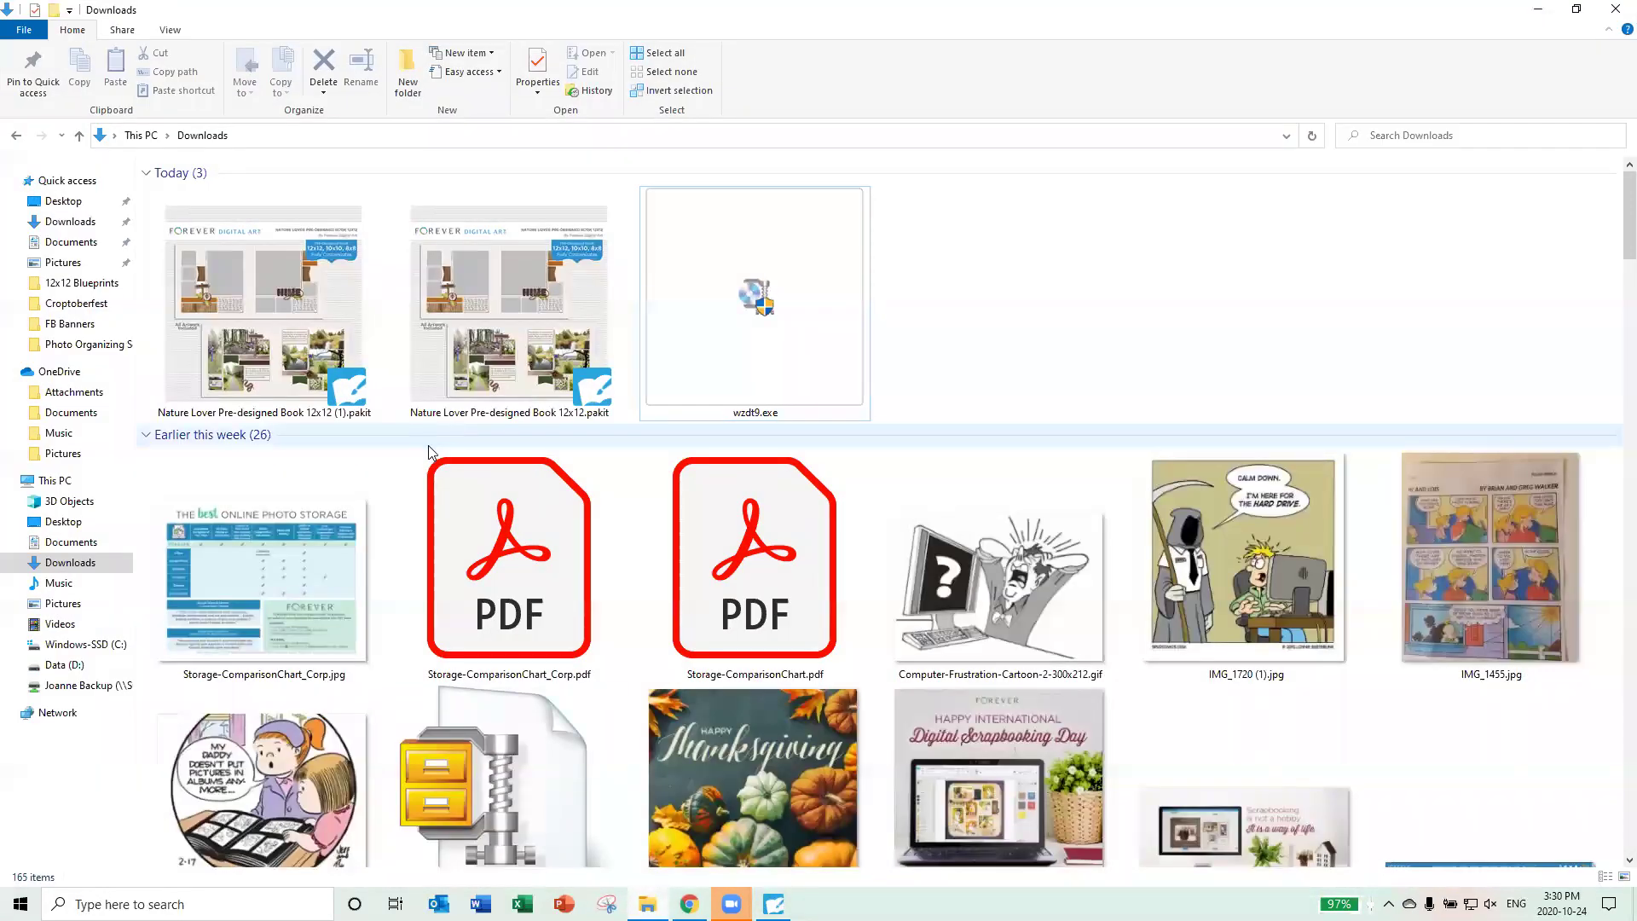
pyautogui.click(551, 273)
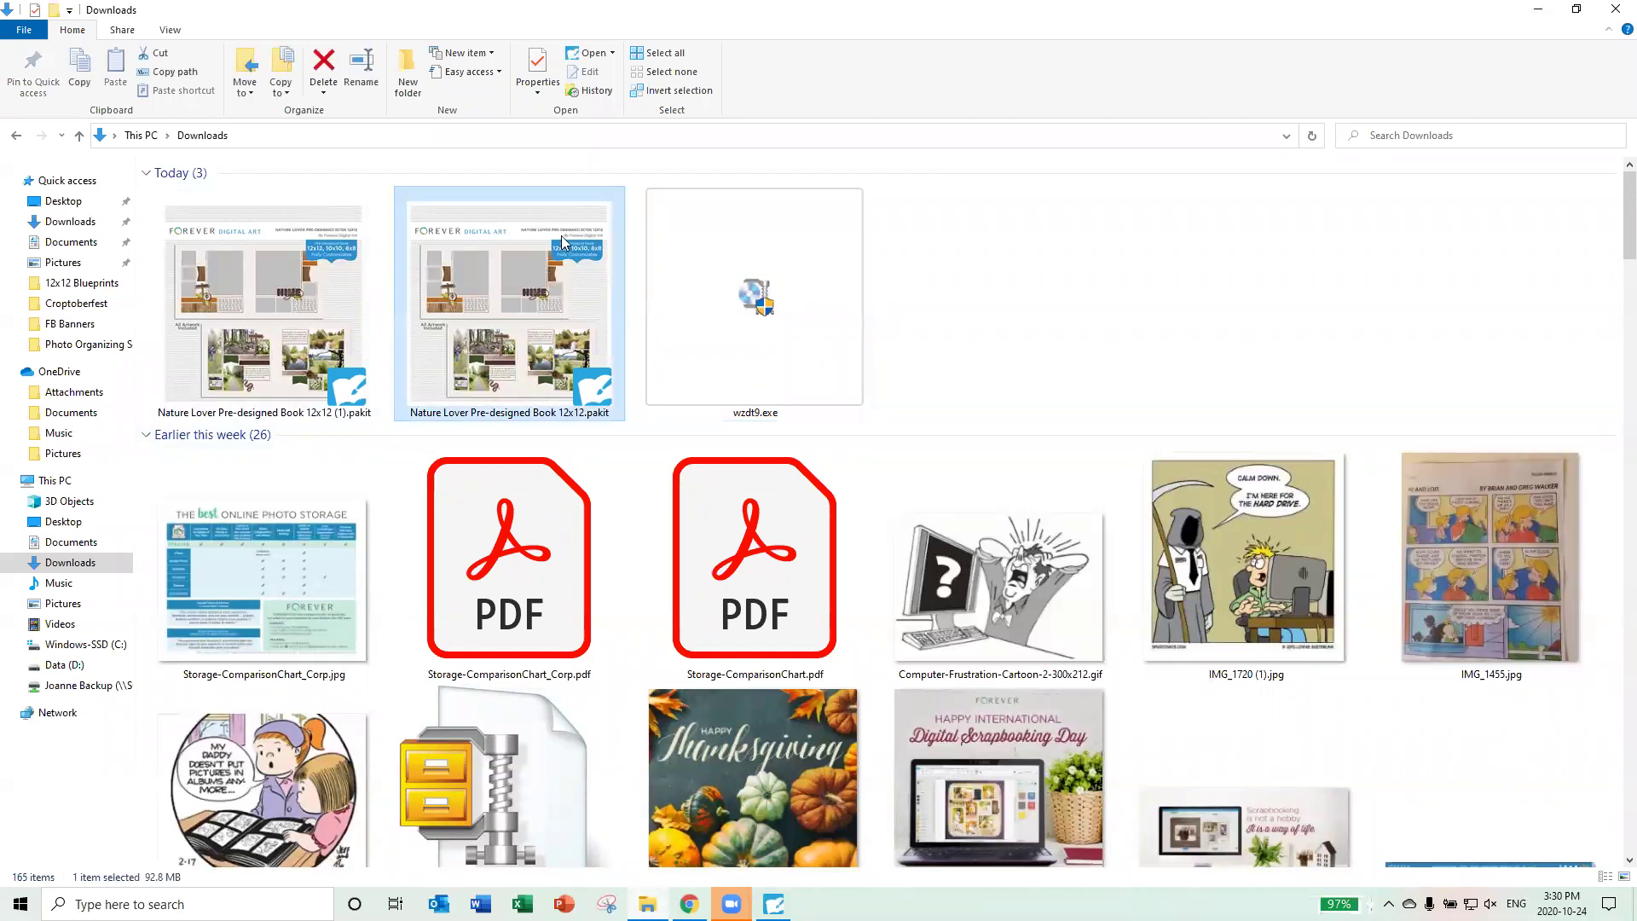
pyautogui.press('Delete')
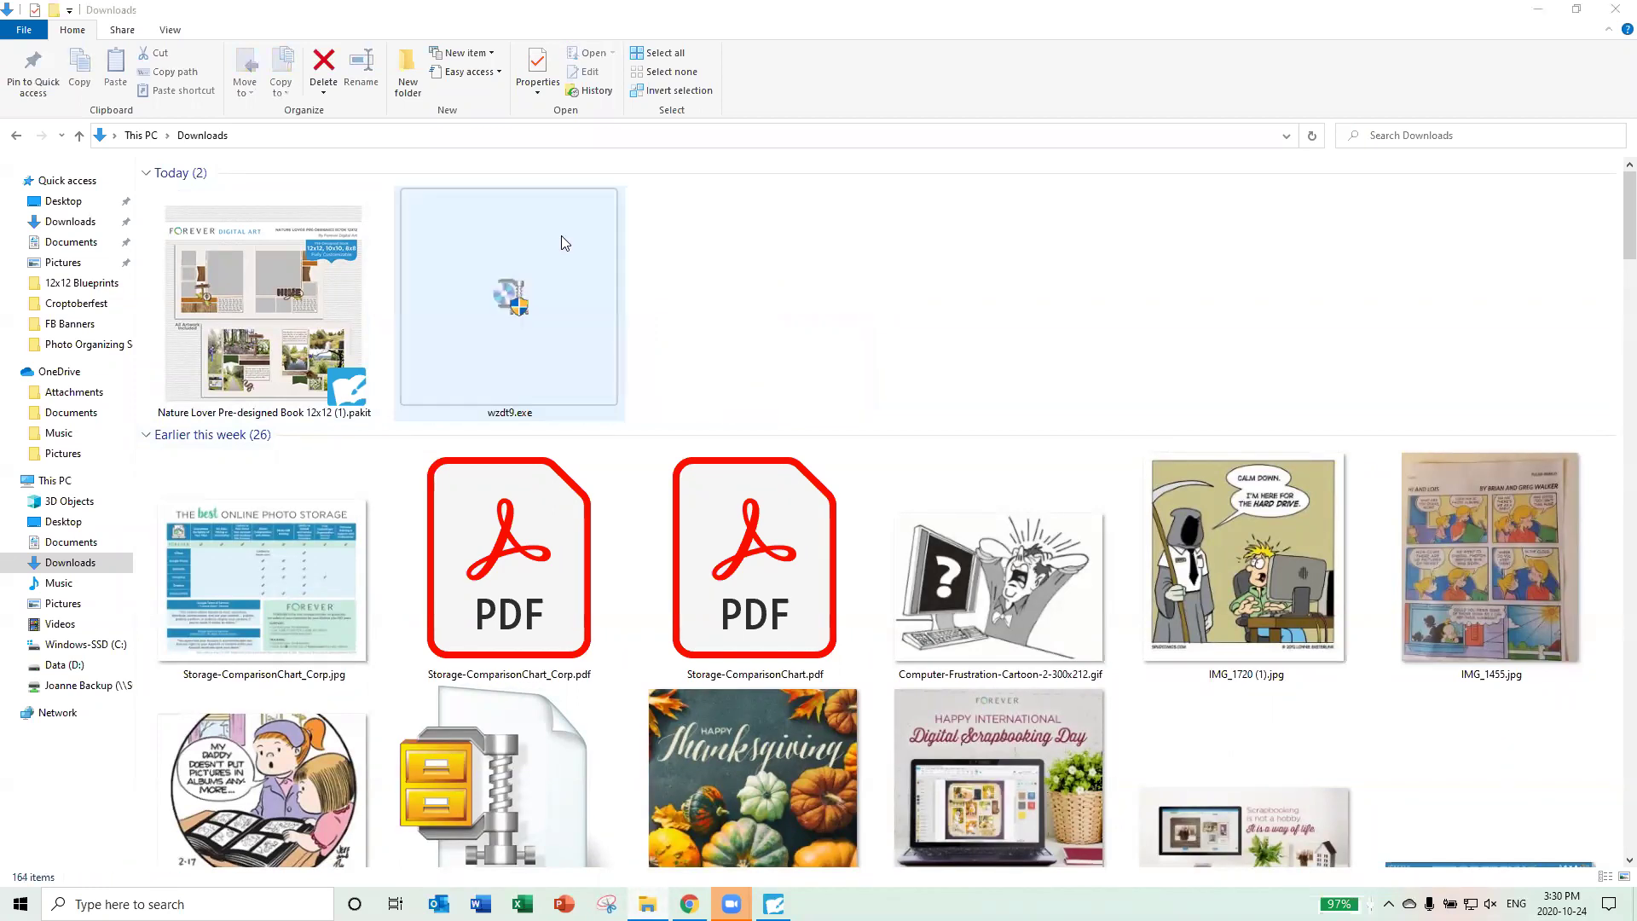
pyautogui.click(338, 313)
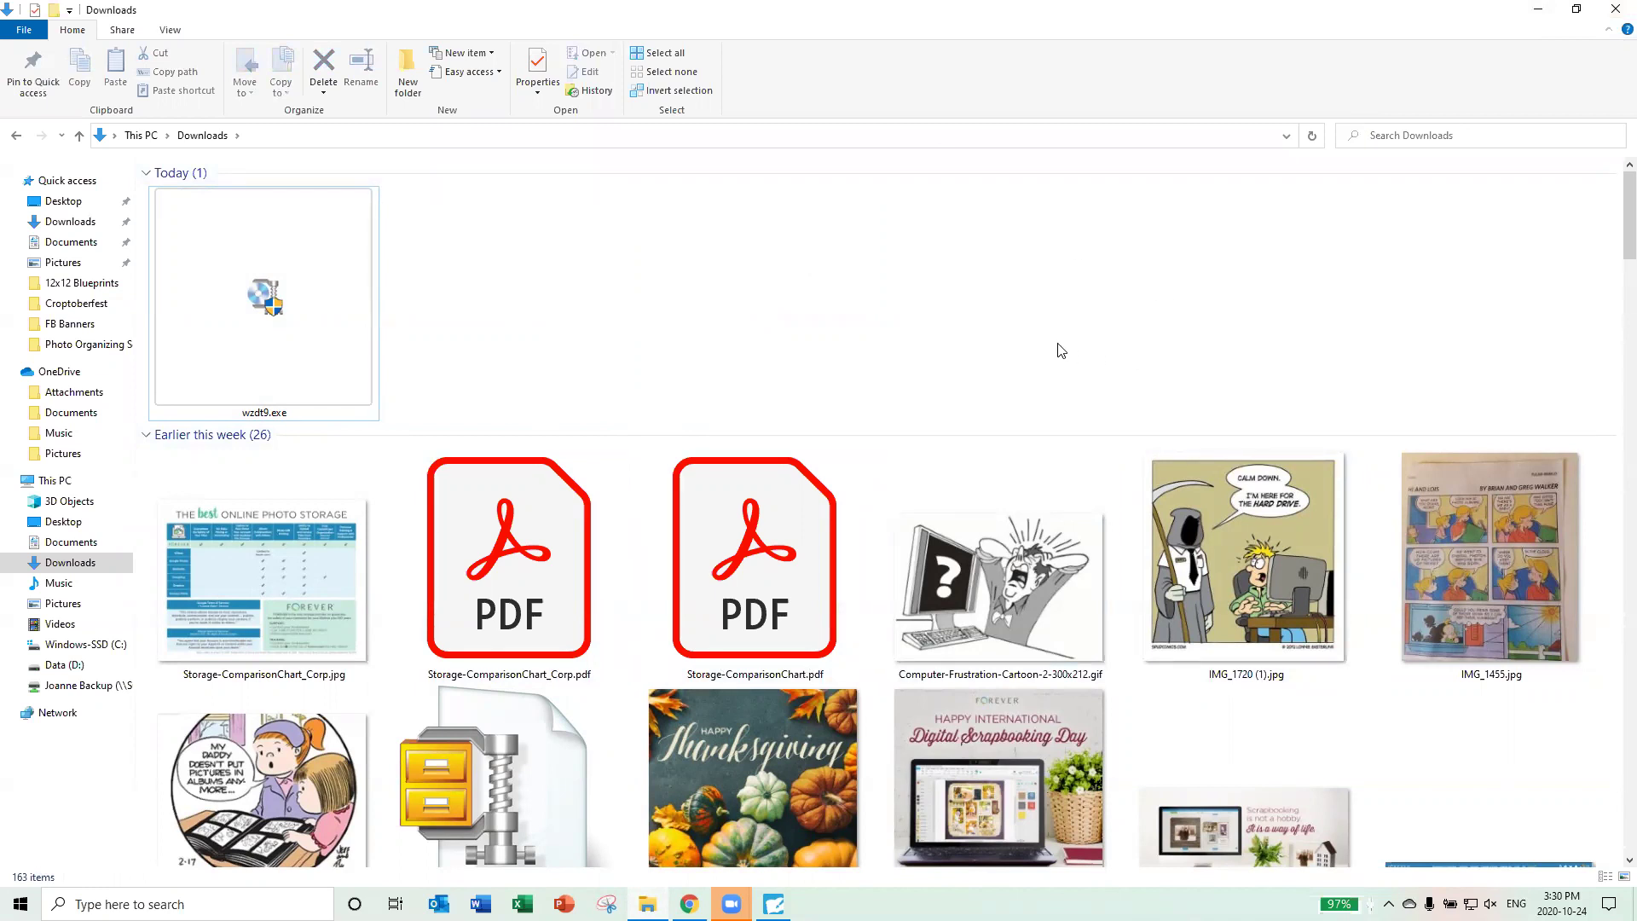
pyautogui.click(1538, 9)
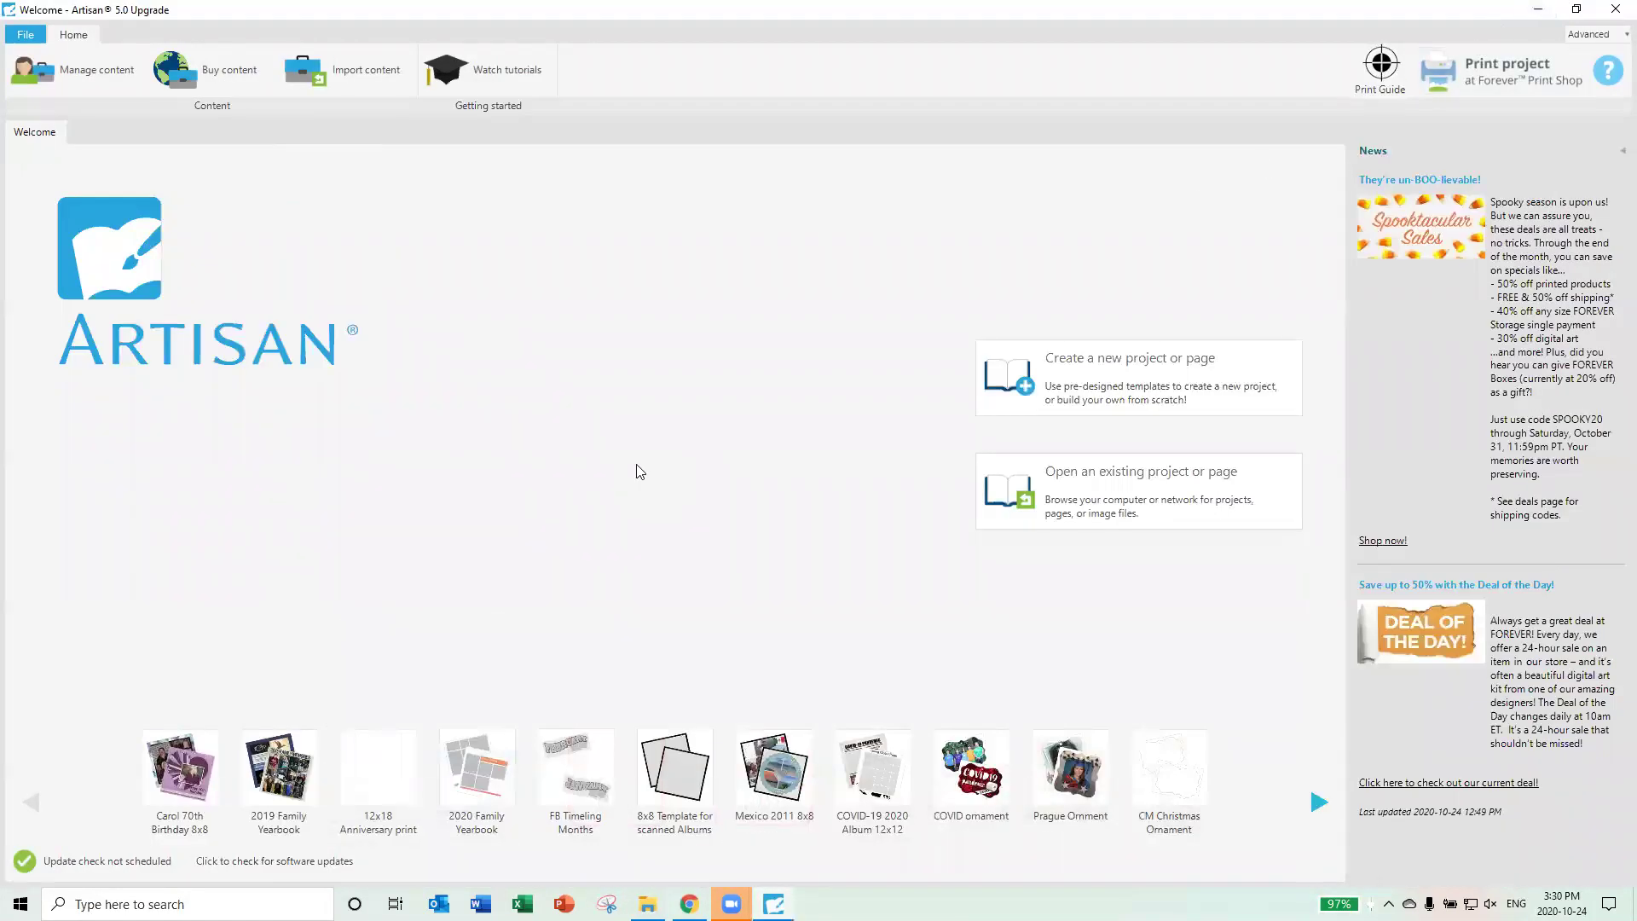